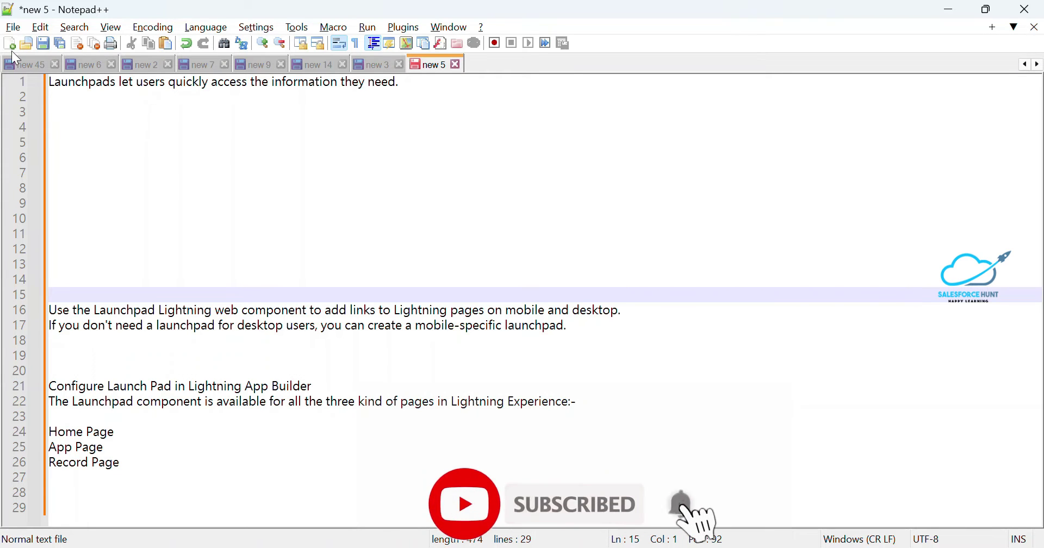
- Select the Home Page, App Page and Record Page lines (24–26) in the Launchpad notes
{"action": "left_click_drag", "start_coordinate": [131, 466], "coordinate": [47, 431]}
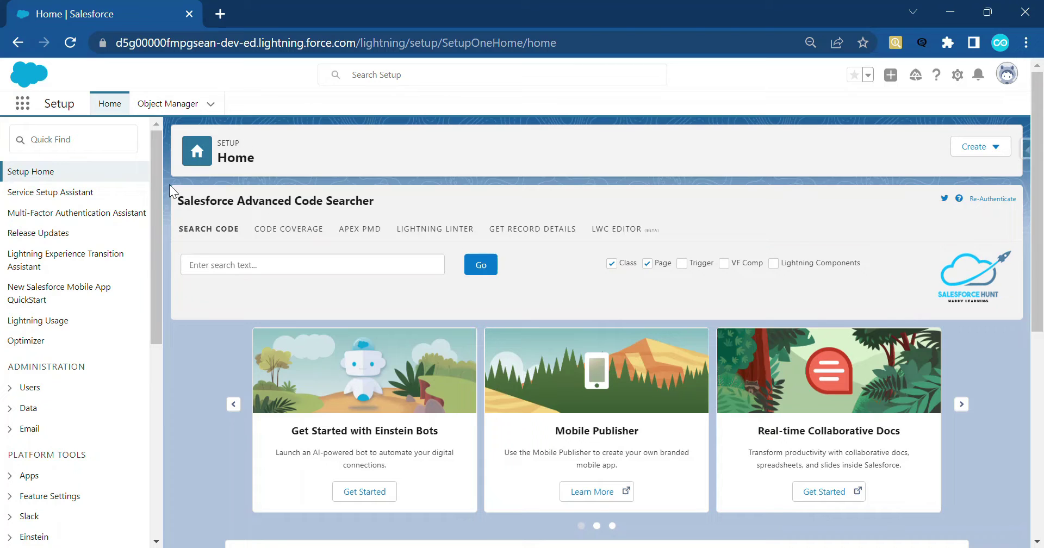
- Switch to the Sales app via the App Launcher, dismiss the MFA popup, and choose Edit Page
{"action": "left_click", "coordinate": [23, 104]}
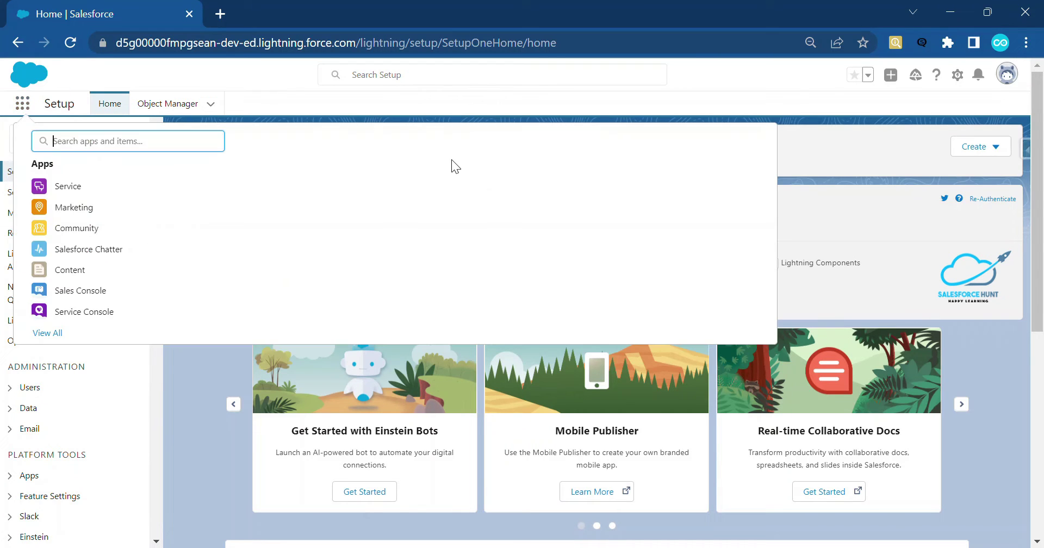
{"action": "type", "text": "sales"}
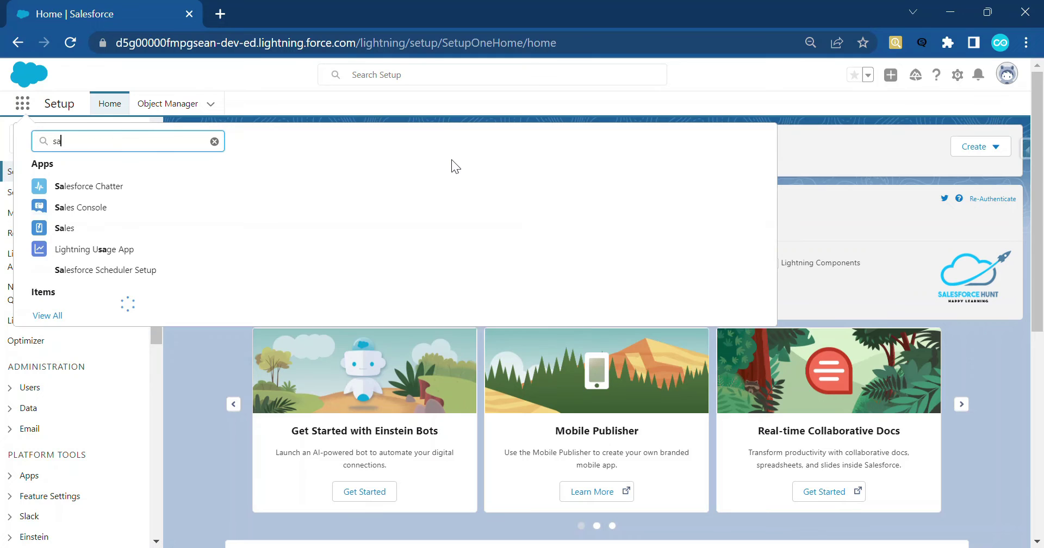
{"action": "left_click", "coordinate": [79, 230]}
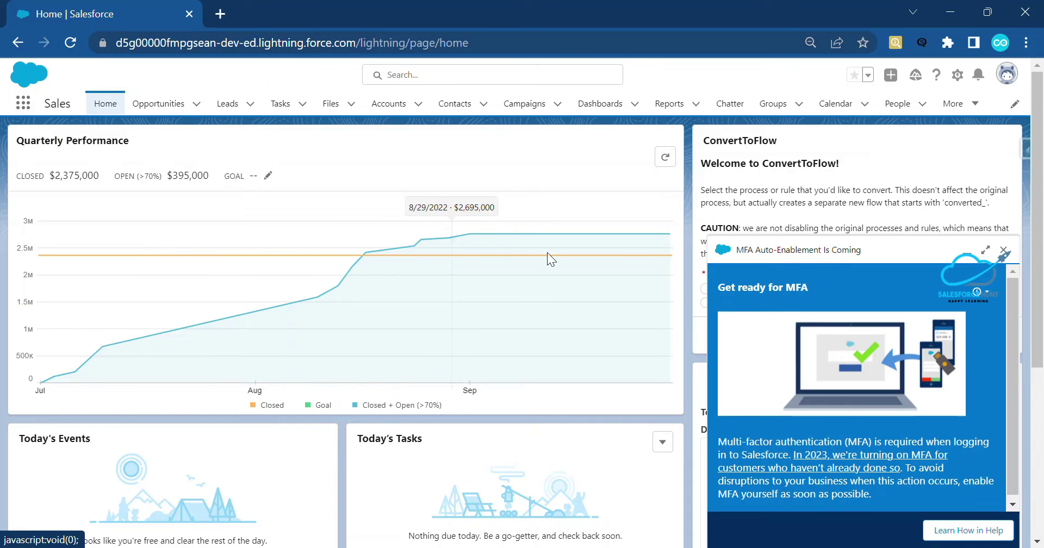
{"action": "left_click", "coordinate": [1005, 253]}
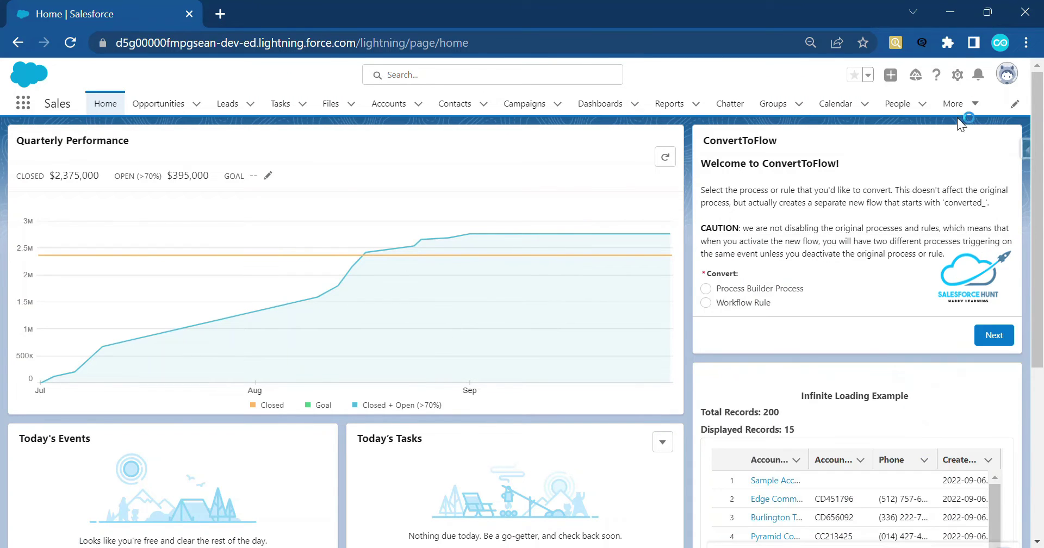
{"action": "left_click", "coordinate": [957, 74]}
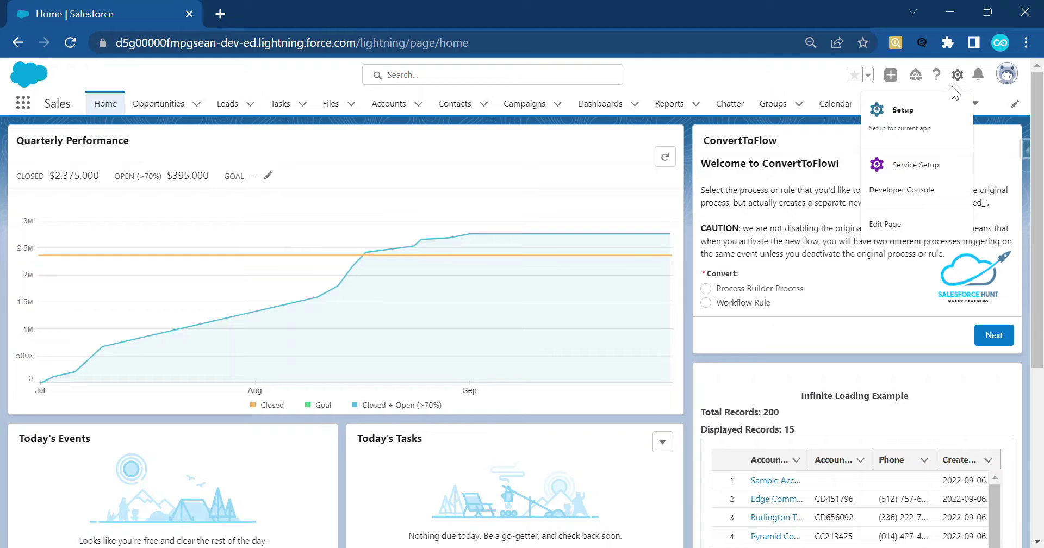
{"action": "left_click", "coordinate": [903, 228]}
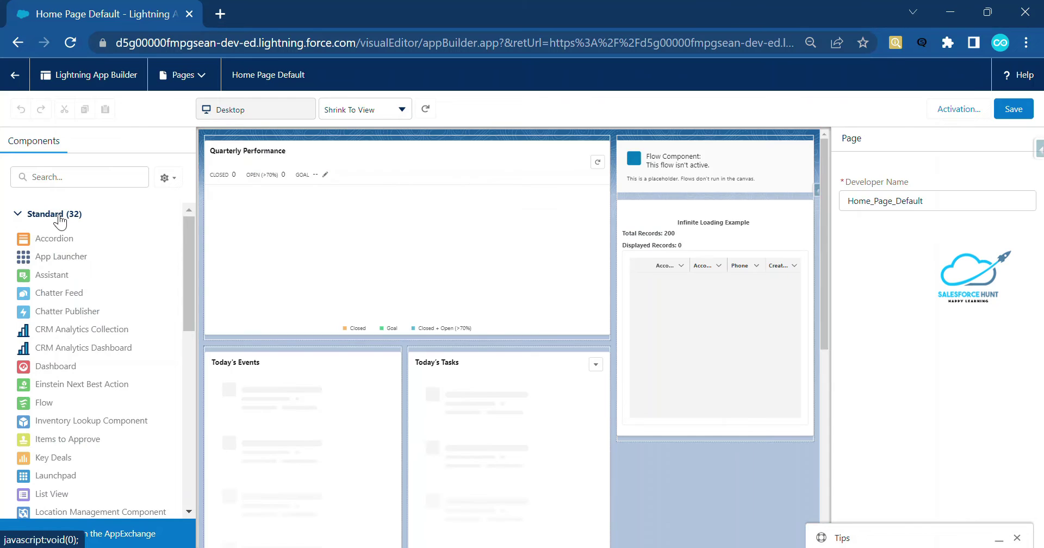
- Delete the Quarterly Performance chart from the Home Page Default canvas
{"action": "scroll", "coordinate": [69, 394], "scroll_direction": "down", "scroll_amount": 8}
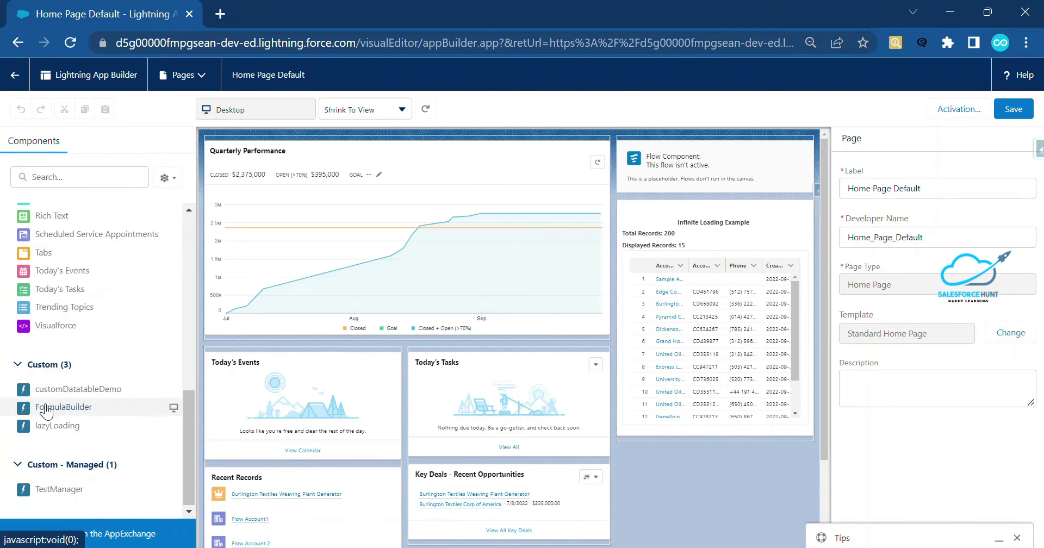
{"action": "scroll", "coordinate": [93, 471], "scroll_direction": "up", "scroll_amount": 8}
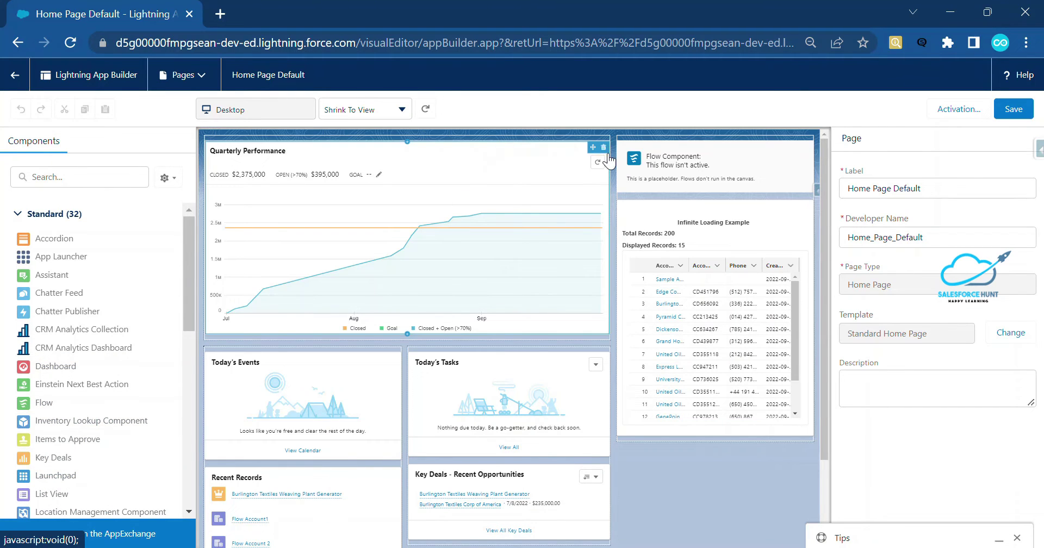
{"action": "left_click", "coordinate": [605, 146]}
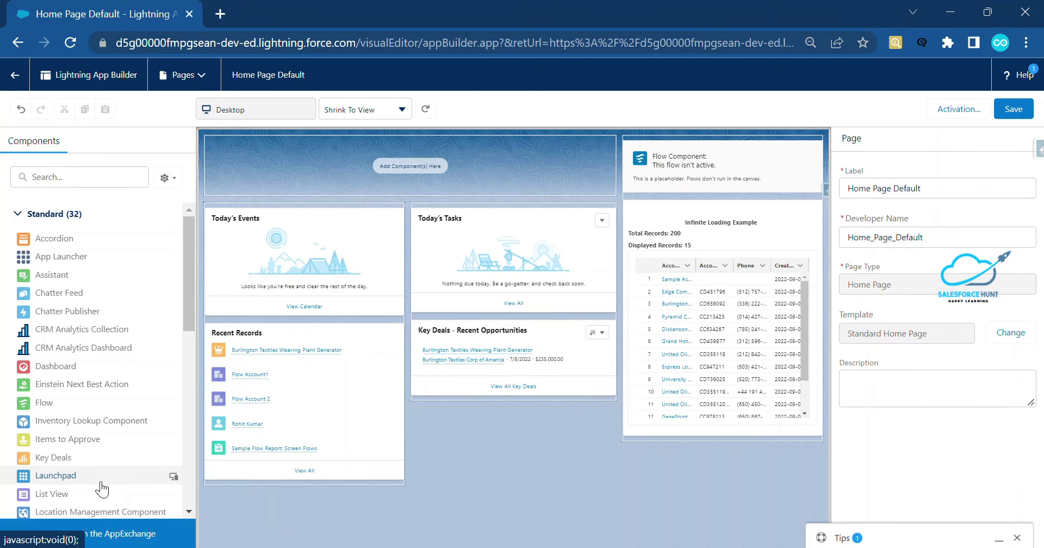
- Drag a Standard Launchpad component into the top region and set its title to 'Launchedpad Demo'
{"action": "left_click_drag", "start_coordinate": [89, 481], "coordinate": [310, 170]}
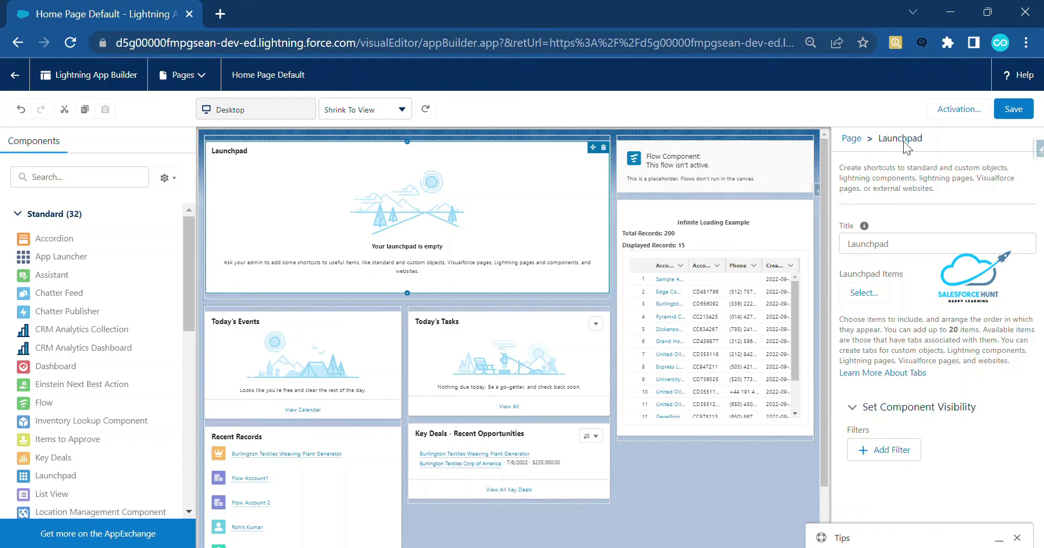
{"action": "left_click", "coordinate": [903, 245]}
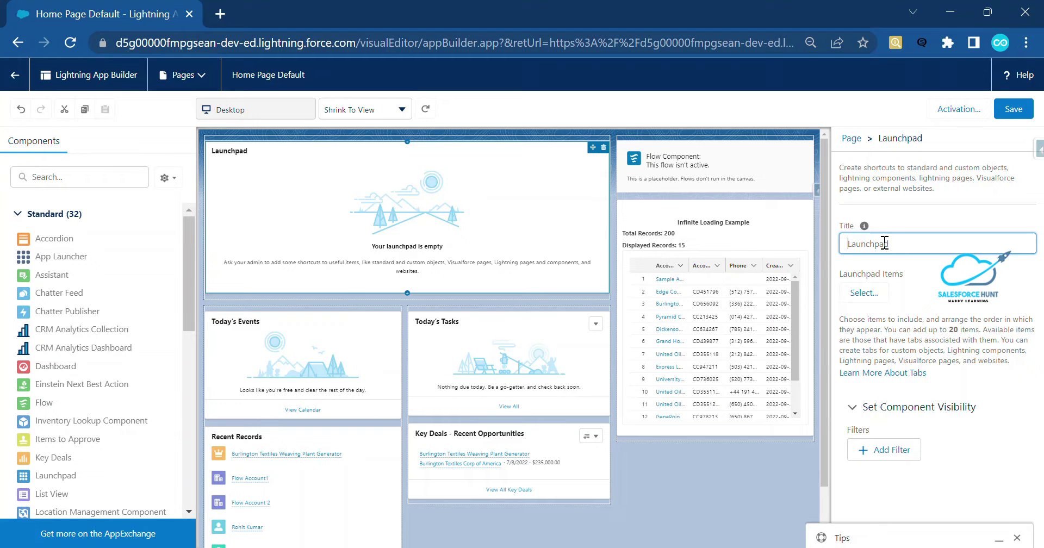
{"action": "key", "text": "ctrl+a"}
{"action": "key", "text": "BackSpace"}
{"action": "type", "text": "La"}
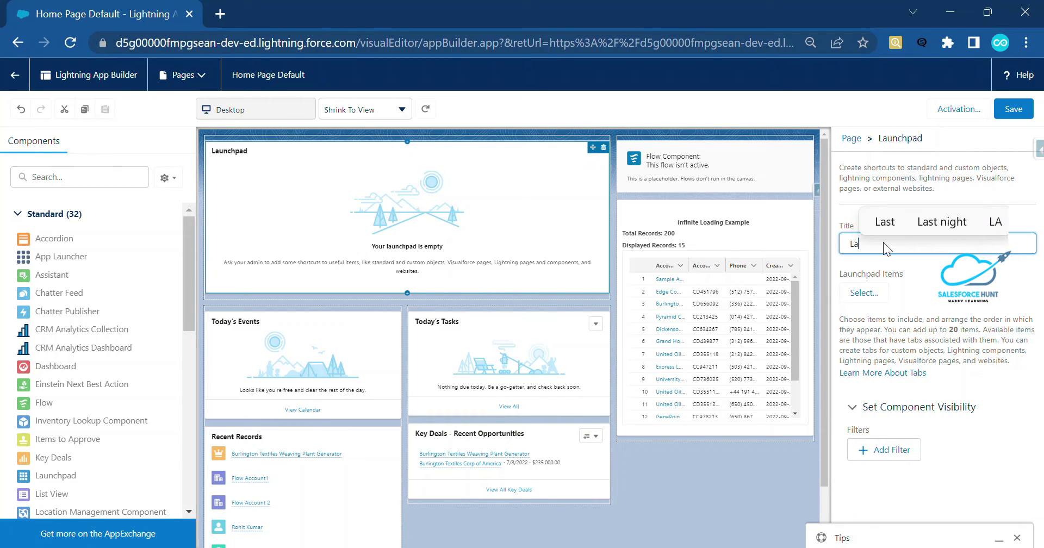
{"action": "type", "text": "unched"}
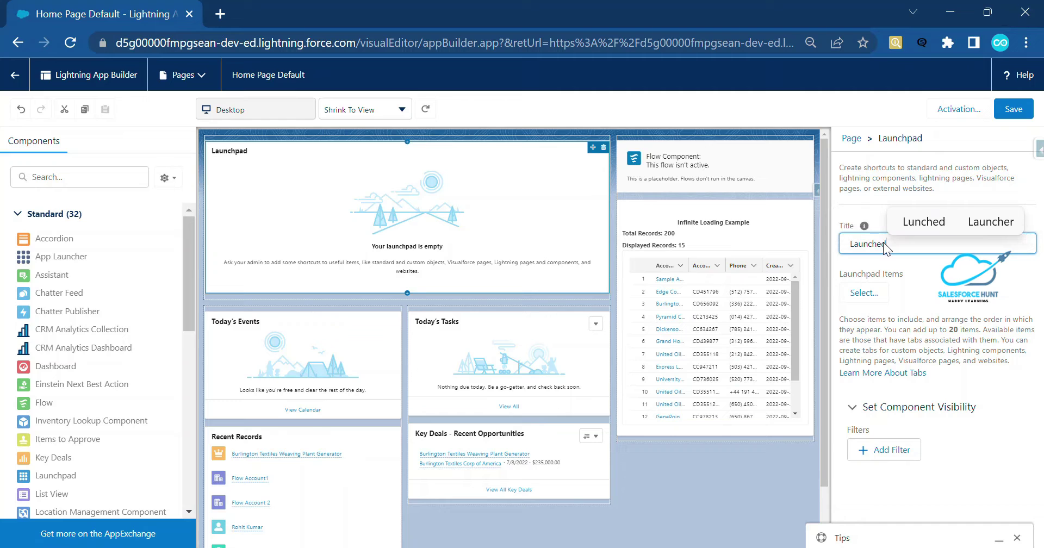
{"action": "type", "text": "pad Demo"}
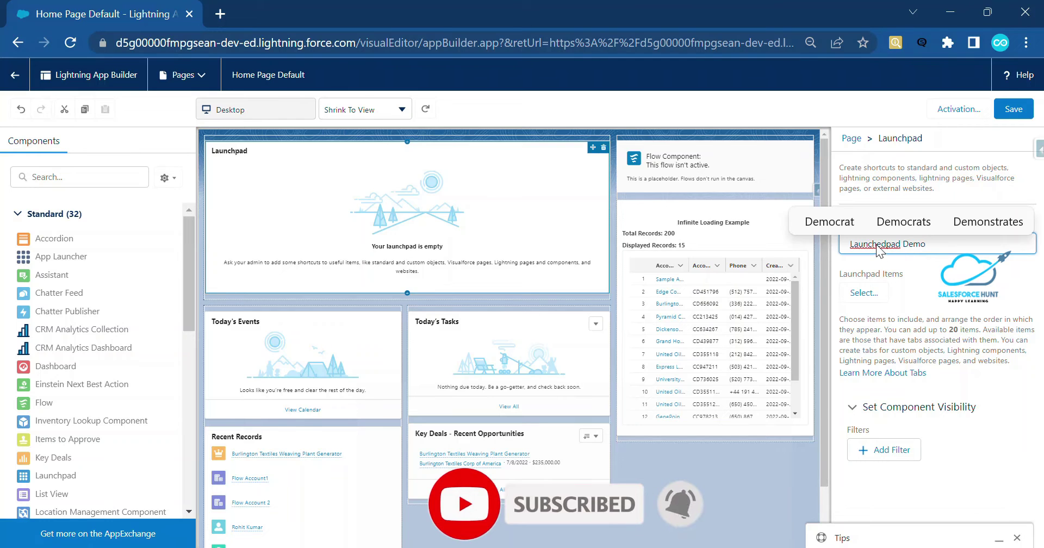
{"action": "left_click", "coordinate": [938, 298]}
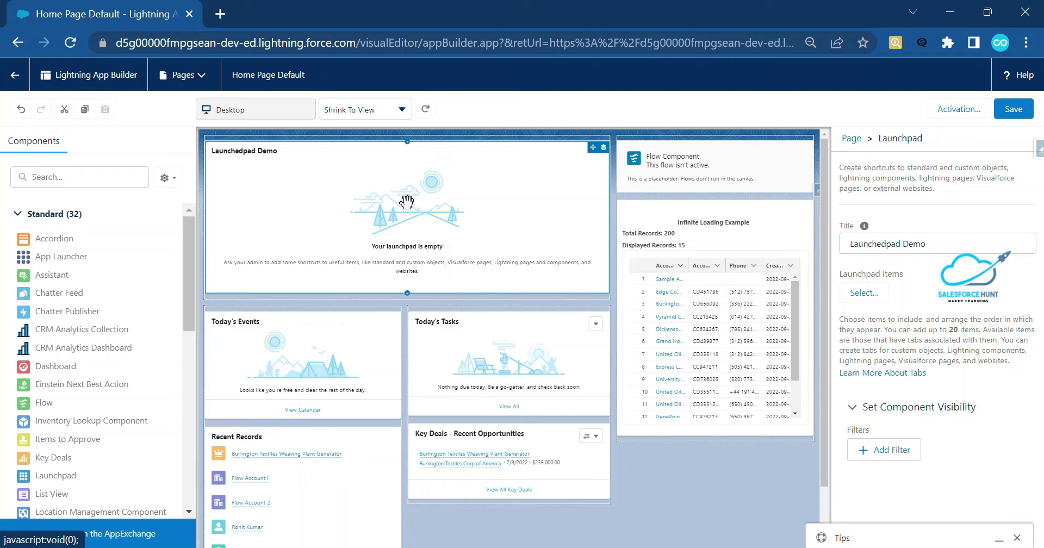
- In the Launchpad Items chooser, add Accounts and App Launcher to Selected
{"action": "left_click", "coordinate": [868, 296]}
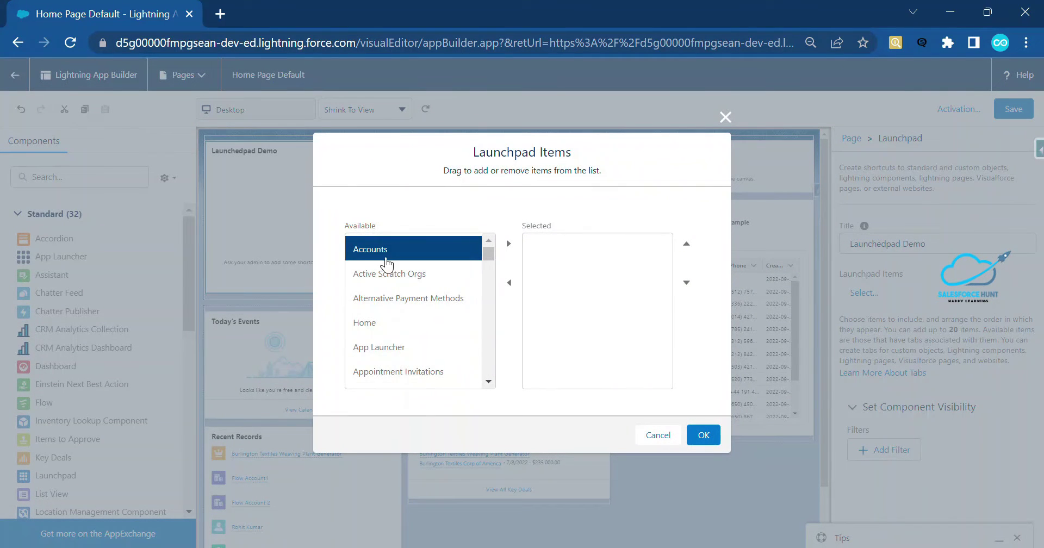
{"action": "scroll", "coordinate": [397, 338], "scroll_direction": "down", "scroll_amount": 20}
{"action": "scroll", "coordinate": [400, 338], "scroll_direction": "down", "scroll_amount": 20}
{"action": "scroll", "coordinate": [419, 318], "scroll_direction": "up", "scroll_amount": 20}
{"action": "left_click", "coordinate": [509, 243]}
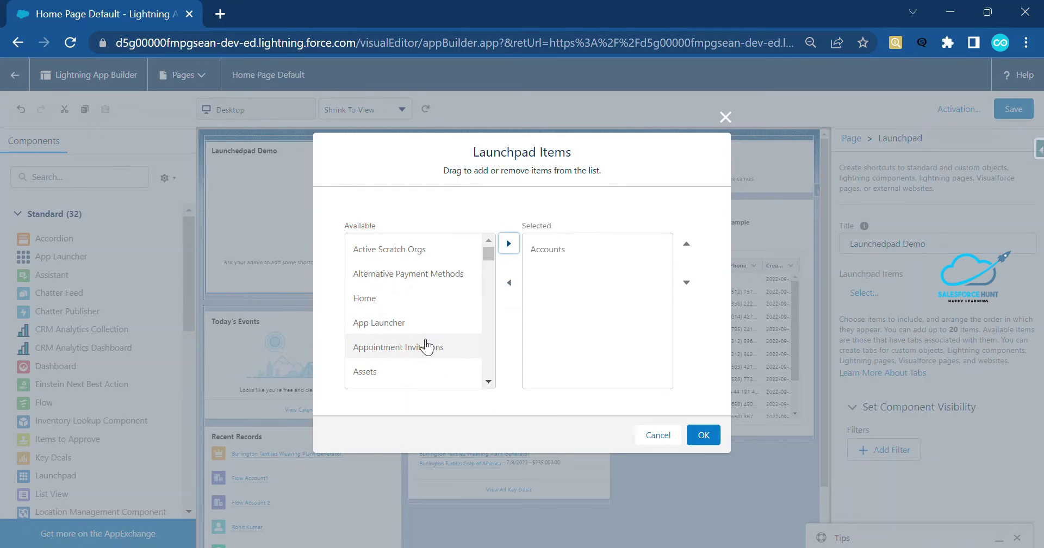
{"action": "scroll", "coordinate": [410, 302], "scroll_direction": "down", "scroll_amount": 1}
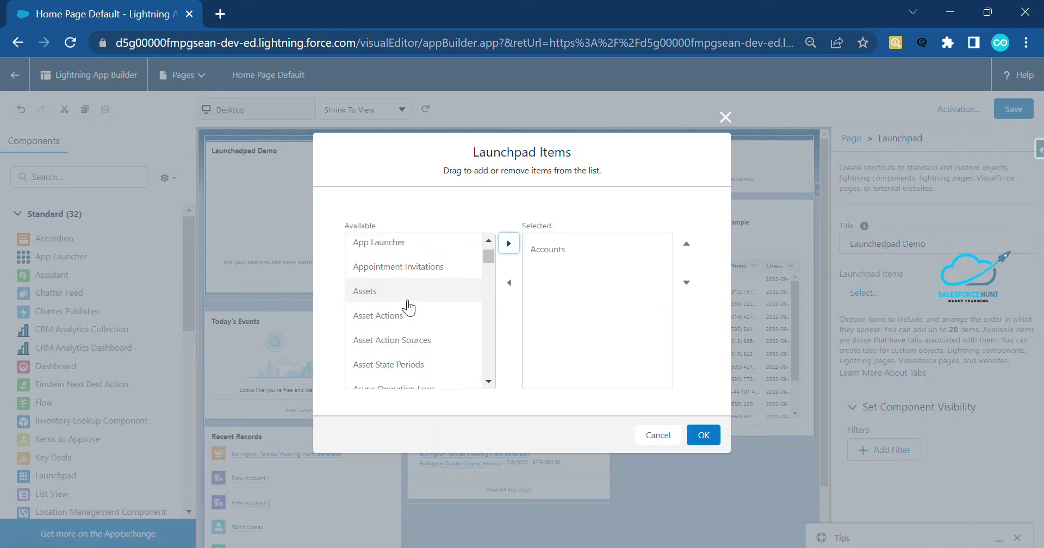
{"action": "scroll", "coordinate": [409, 307], "scroll_direction": "up", "scroll_amount": 1}
{"action": "left_click", "coordinate": [443, 321]}
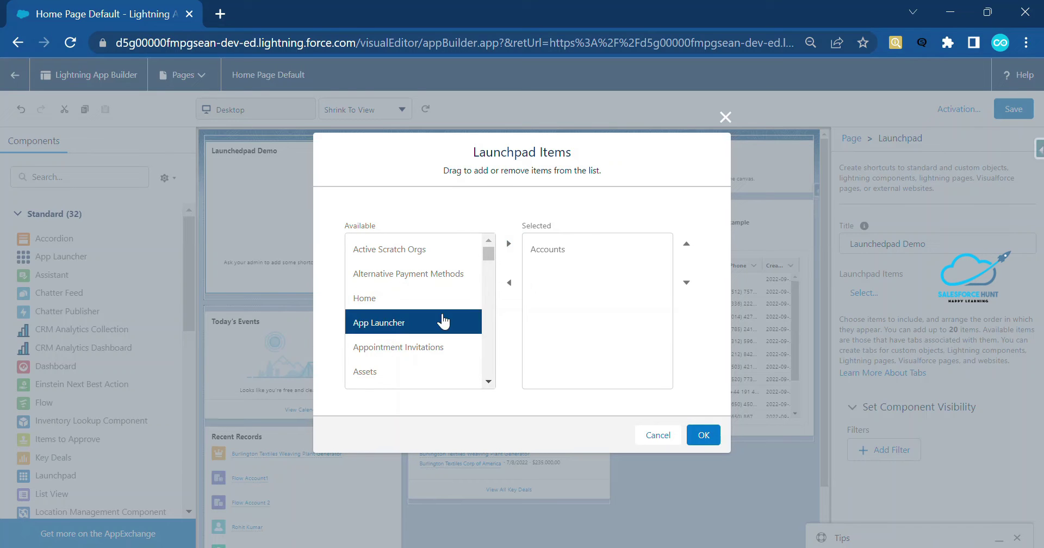
{"action": "left_click", "coordinate": [510, 244]}
- Add Cases and Contacts to the selected launchpad items
{"action": "scroll", "coordinate": [409, 348], "scroll_direction": "down", "scroll_amount": 3}
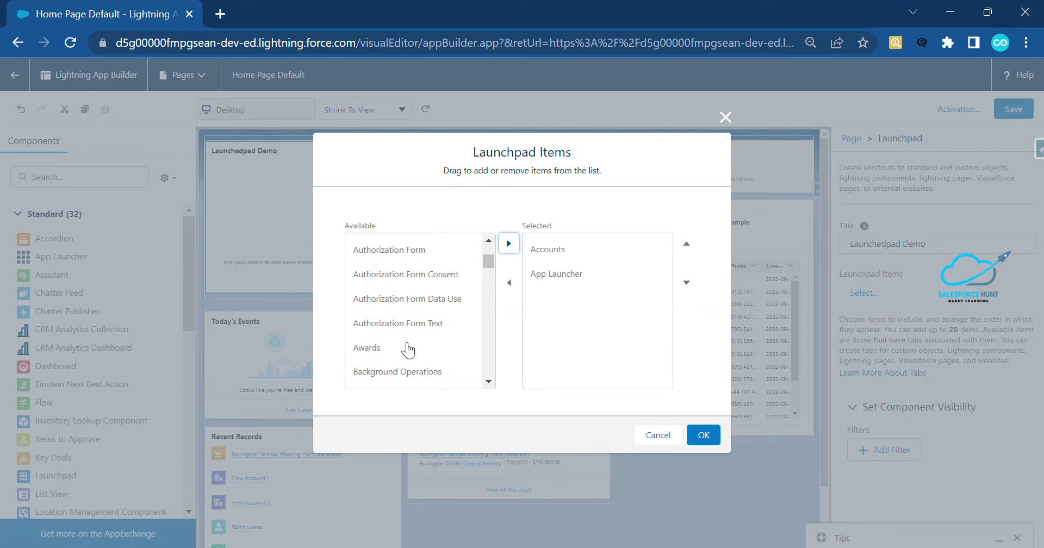
{"action": "scroll", "coordinate": [409, 347], "scroll_direction": "down", "scroll_amount": 3}
{"action": "left_click", "coordinate": [407, 331]}
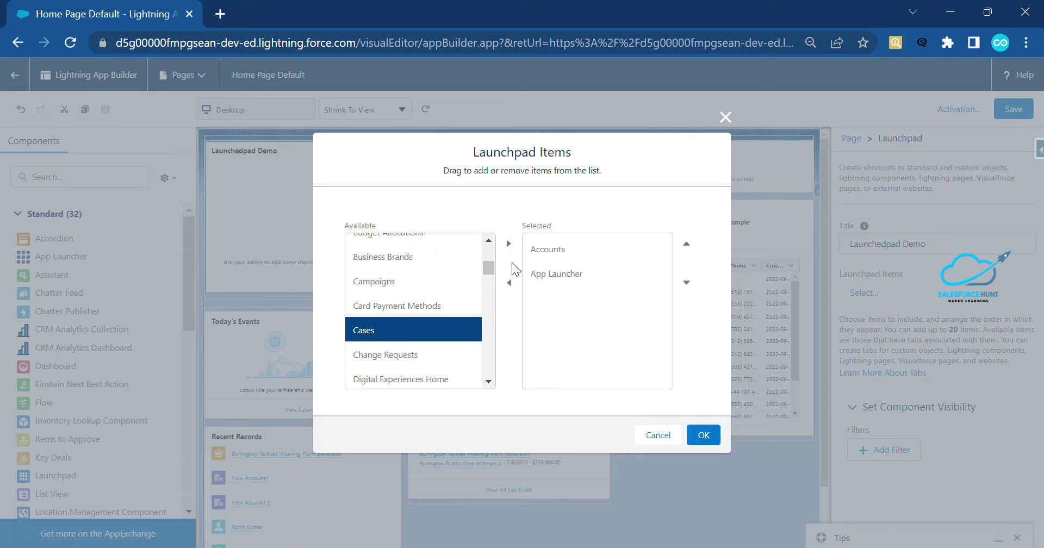
{"action": "left_click", "coordinate": [509, 244]}
{"action": "scroll", "coordinate": [431, 354], "scroll_direction": "down", "scroll_amount": 3}
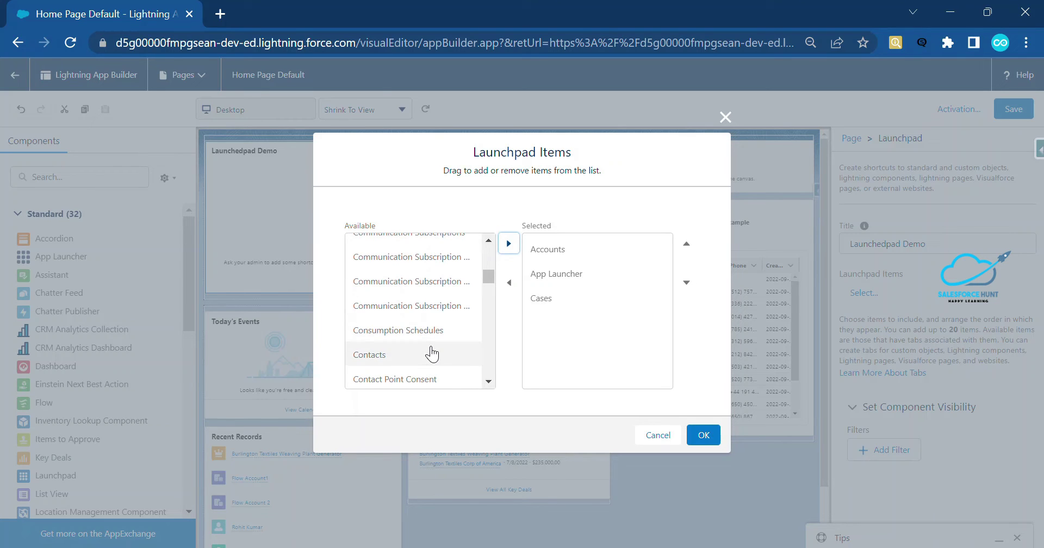
{"action": "left_click", "coordinate": [427, 355]}
{"action": "left_click", "coordinate": [509, 243]}
- Add Dashboards and Recycle Bin to the selection and confirm the six launchpad items
{"action": "scroll", "coordinate": [429, 337], "scroll_direction": "down", "scroll_amount": 3}
{"action": "scroll", "coordinate": [429, 334], "scroll_direction": "down", "scroll_amount": 3}
{"action": "scroll", "coordinate": [424, 330], "scroll_direction": "up", "scroll_amount": 3}
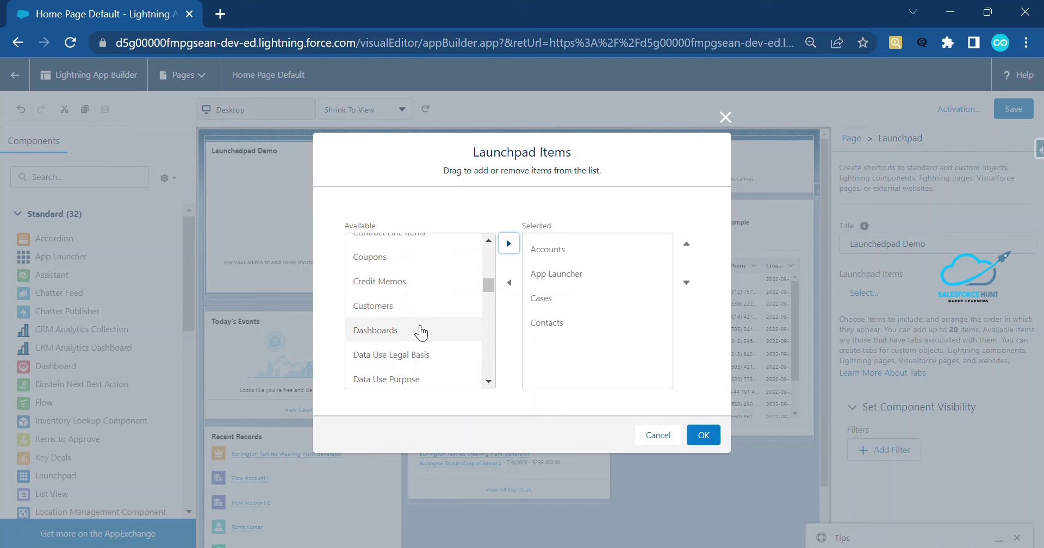
{"action": "left_click", "coordinate": [387, 342]}
{"action": "left_click", "coordinate": [508, 243]}
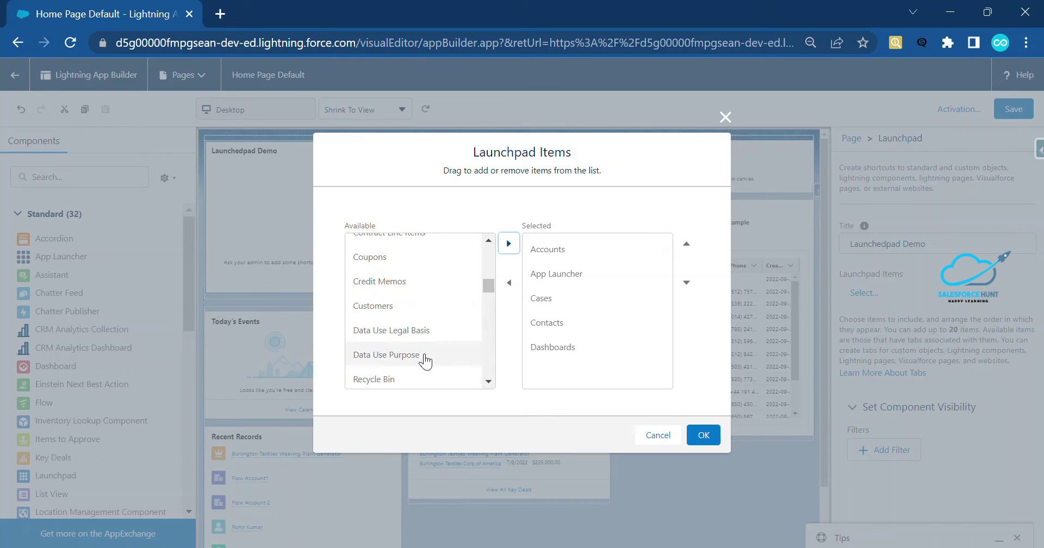
{"action": "scroll", "coordinate": [426, 359], "scroll_direction": "down", "scroll_amount": 3}
{"action": "left_click", "coordinate": [422, 296]}
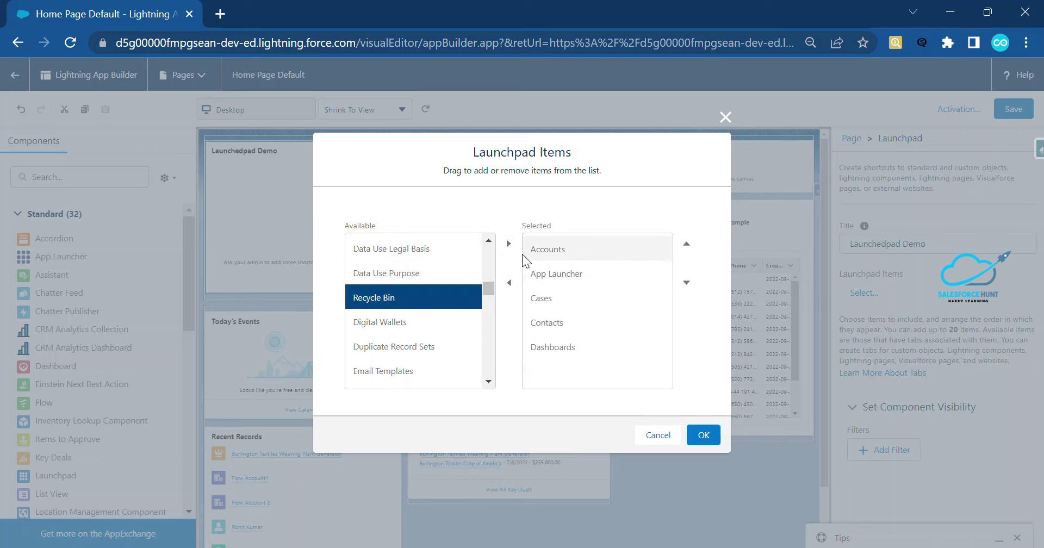
{"action": "left_click", "coordinate": [509, 243]}
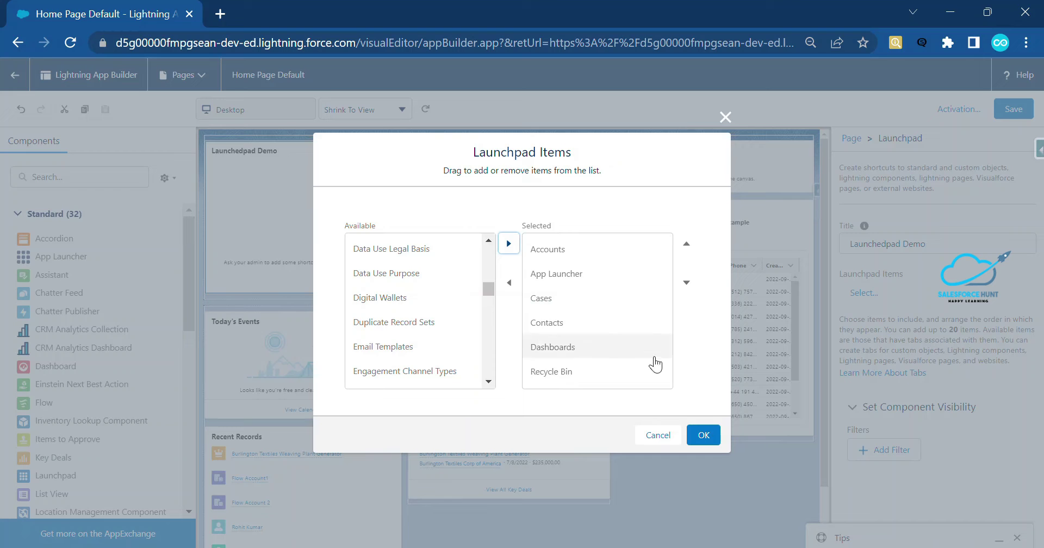
{"action": "left_click", "coordinate": [706, 437]}
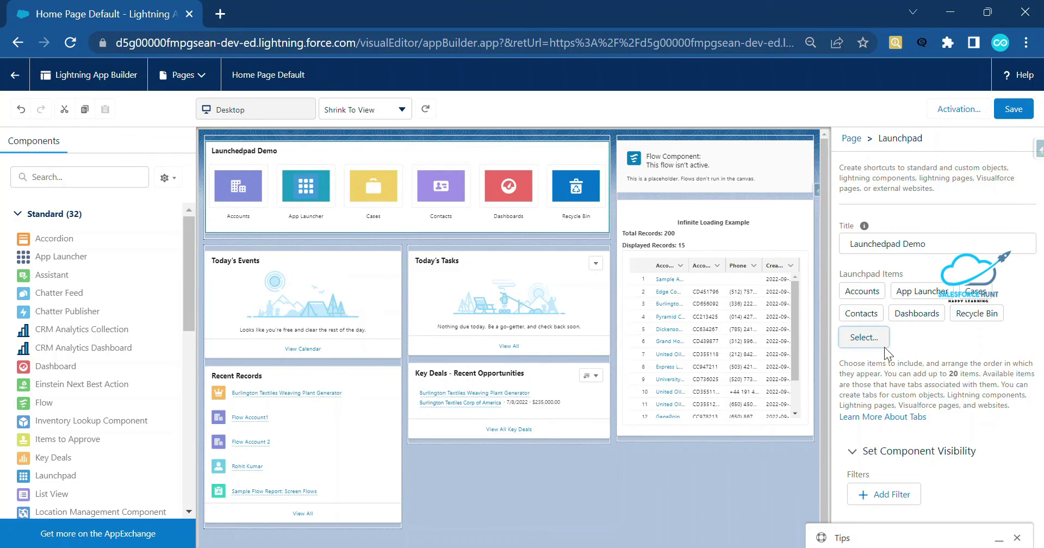
- Move App Launcher above Accounts in the Launchpad items, save the page, and return to Sales Home
{"action": "left_click", "coordinate": [864, 337]}
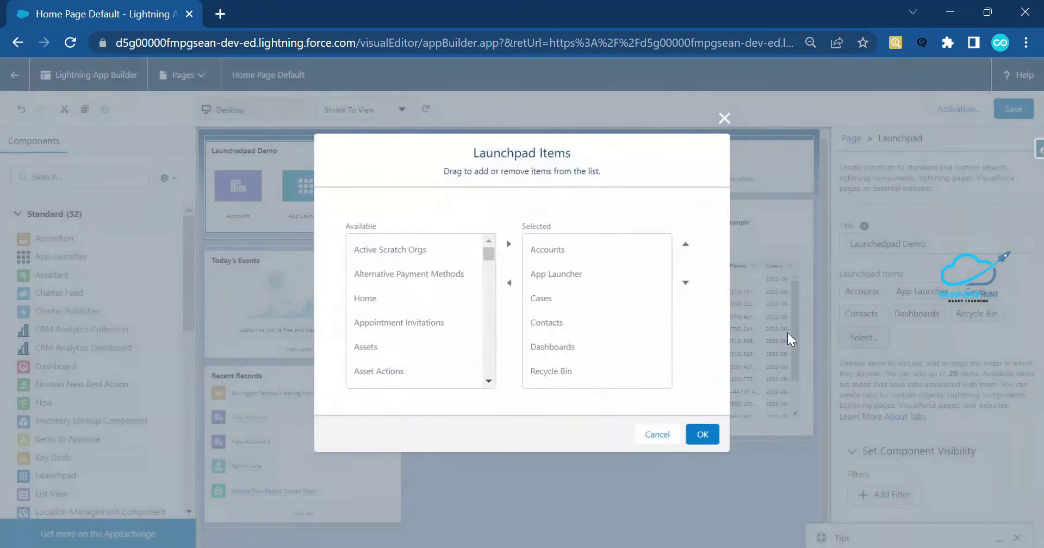
{"action": "left_click", "coordinate": [578, 280]}
{"action": "left_click", "coordinate": [687, 246]}
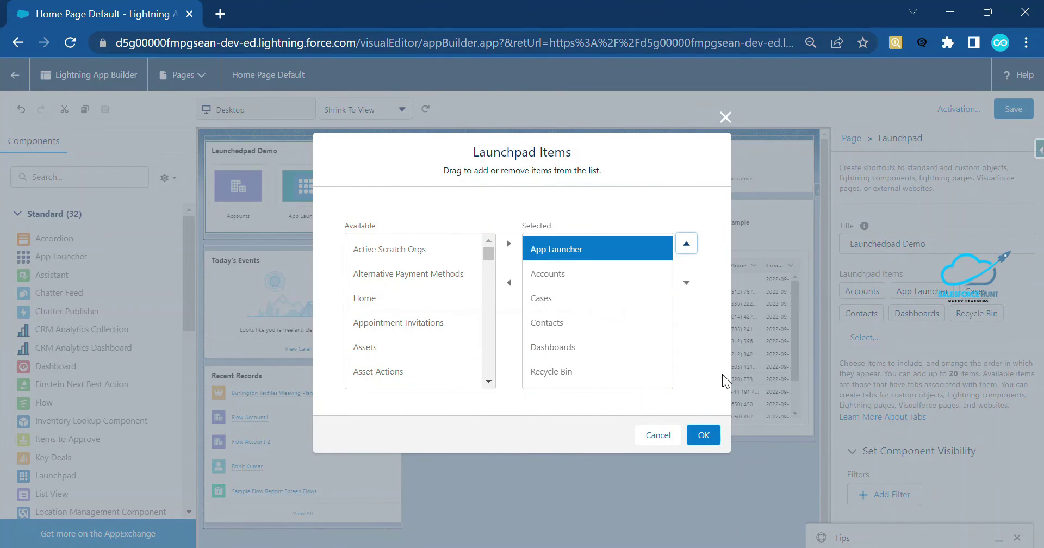
{"action": "left_click", "coordinate": [705, 434]}
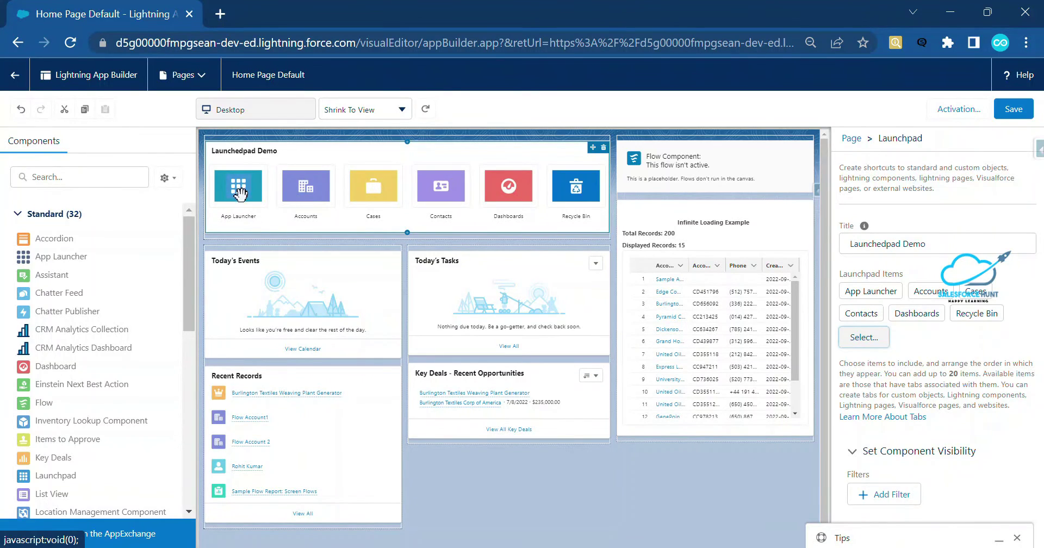
{"action": "left_click", "coordinate": [1014, 110]}
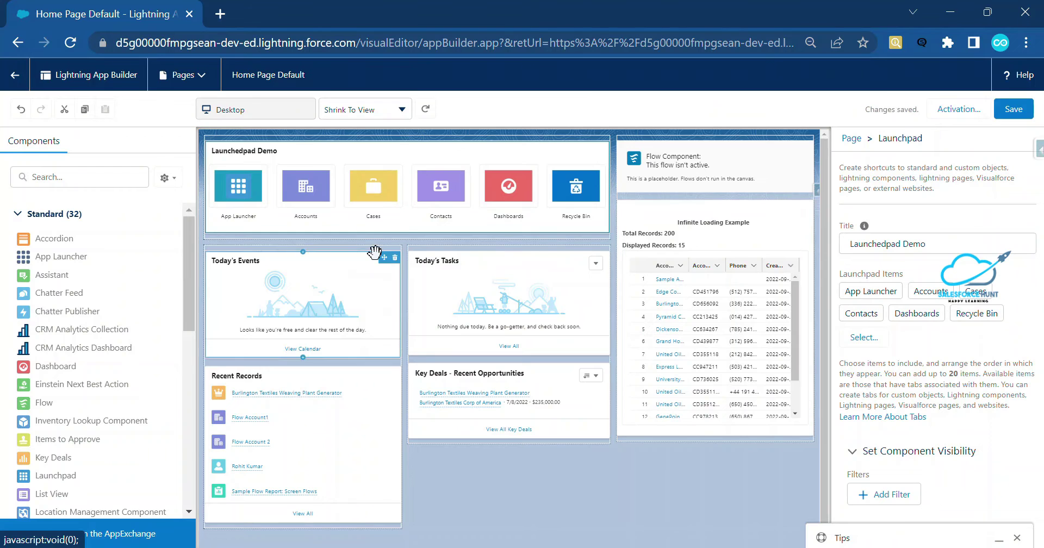
{"action": "left_click", "coordinate": [15, 76]}
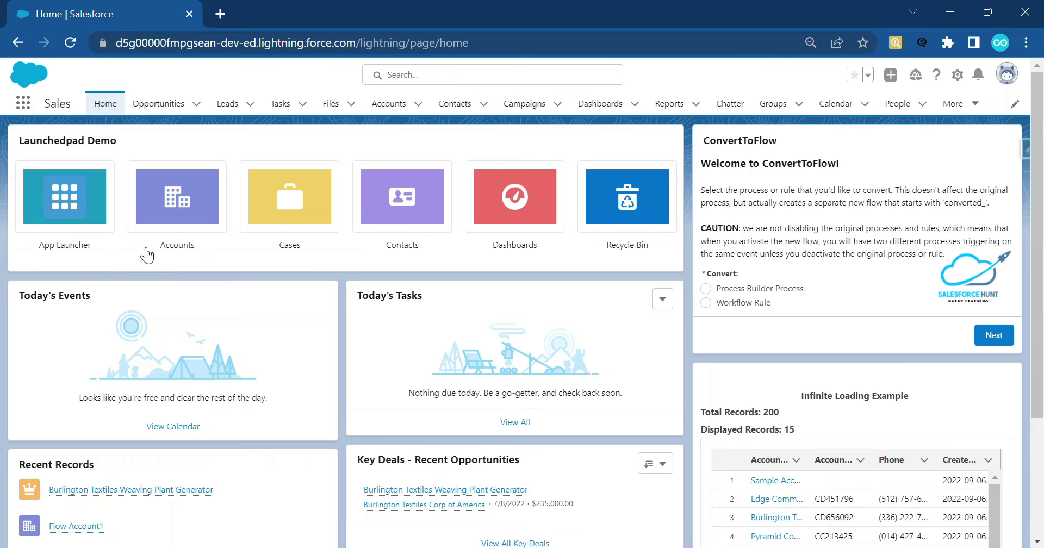
- Test the App Launcher and Accounts tiles, returning to Home after each
{"action": "left_click", "coordinate": [65, 206]}
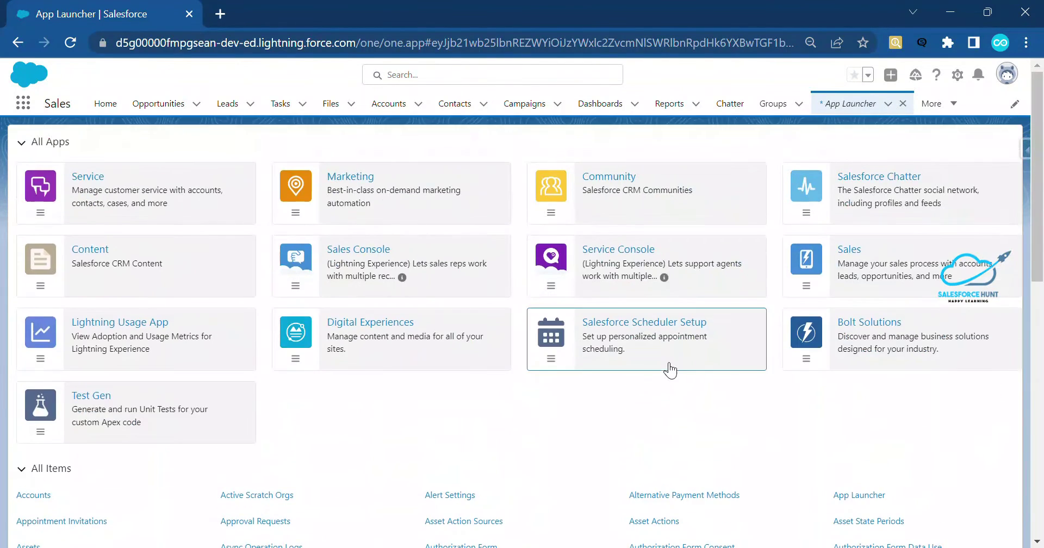
{"action": "scroll", "coordinate": [669, 368], "scroll_direction": "down", "scroll_amount": 10}
{"action": "scroll", "coordinate": [296, 279], "scroll_direction": "up", "scroll_amount": 10}
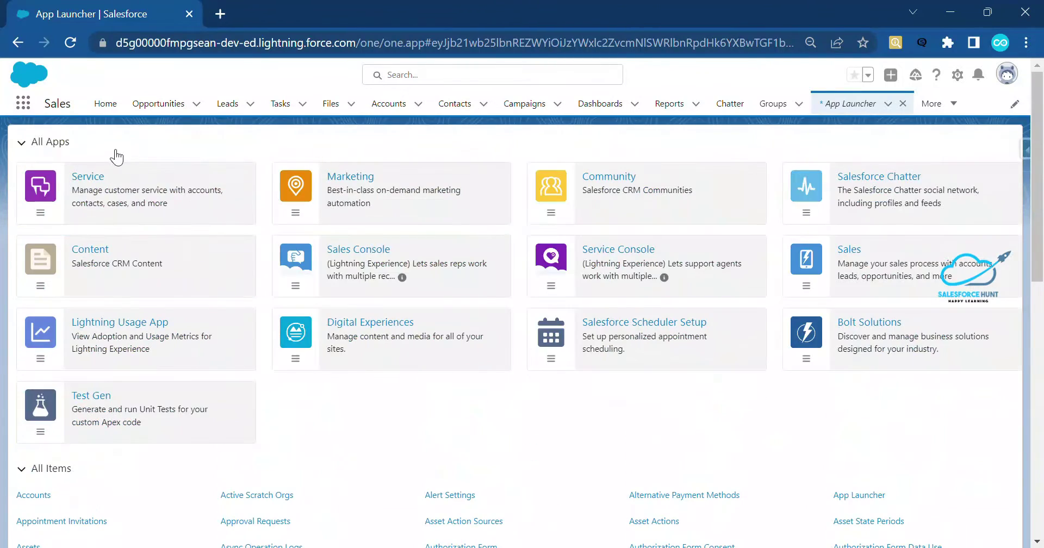
{"action": "left_click", "coordinate": [102, 107]}
{"action": "left_click", "coordinate": [169, 201]}
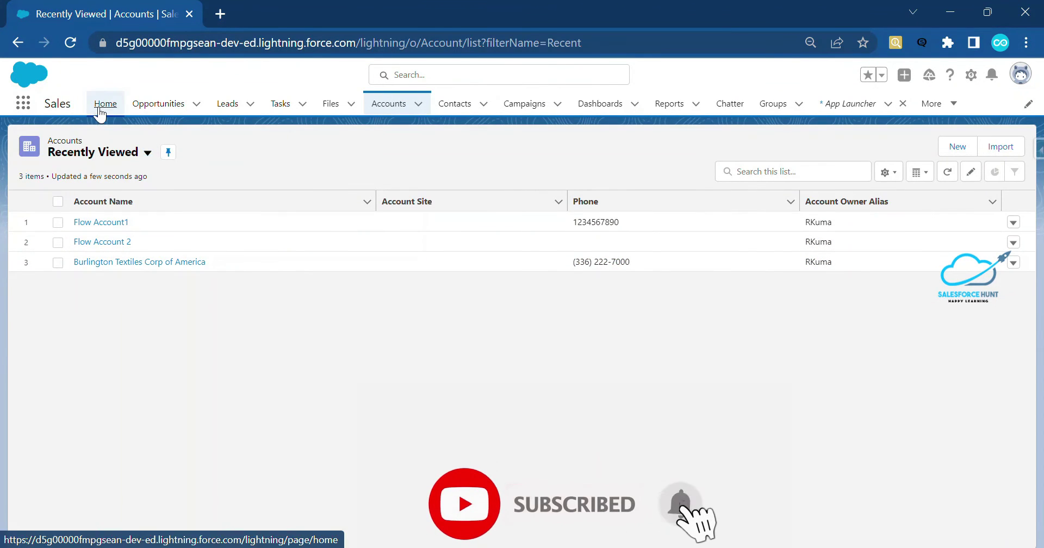
{"action": "left_click", "coordinate": [100, 108]}
- Test the Cases and Recycle Bin tiles, returning to Home after each
{"action": "left_click", "coordinate": [289, 224]}
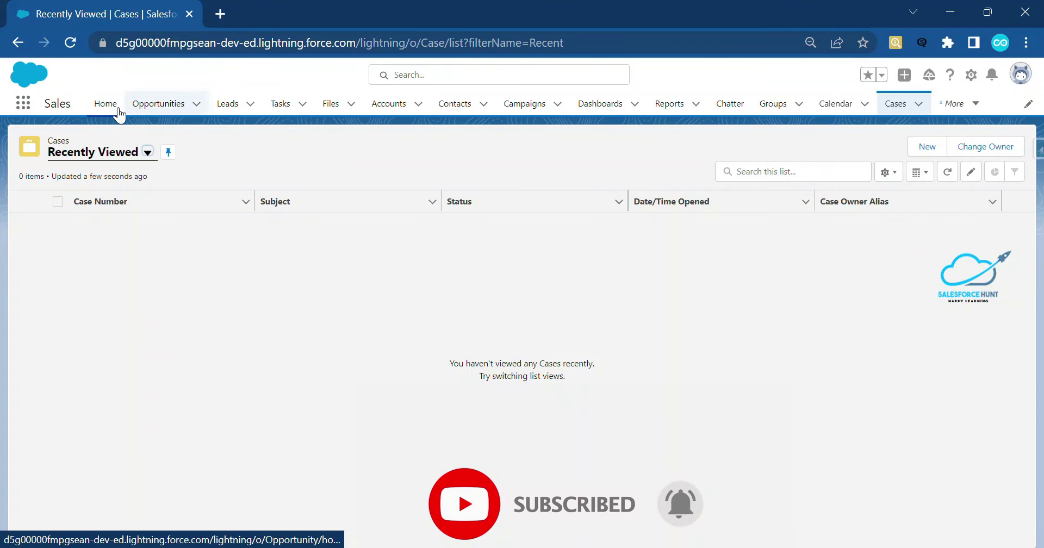
{"action": "left_click", "coordinate": [104, 105]}
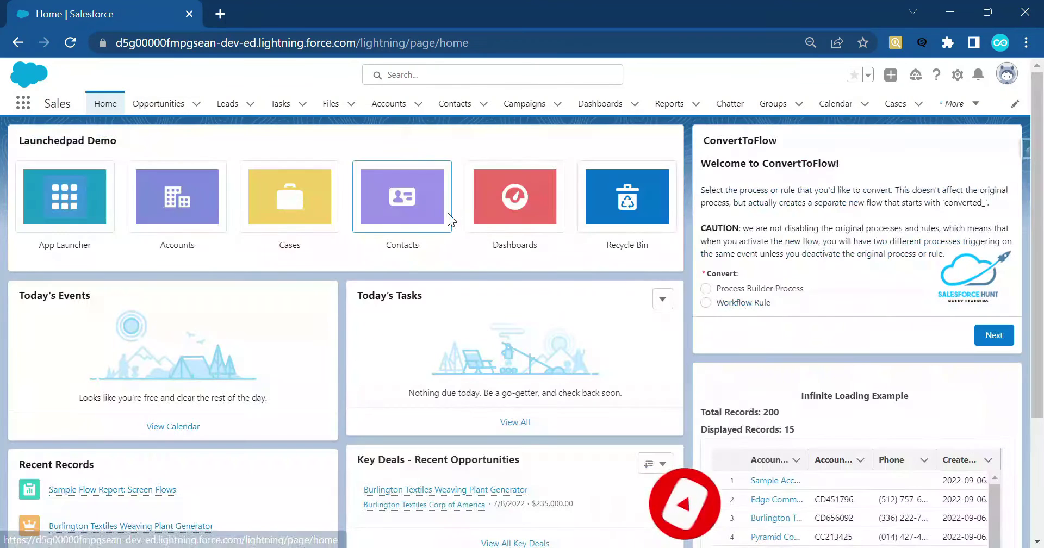
{"action": "left_click", "coordinate": [637, 212]}
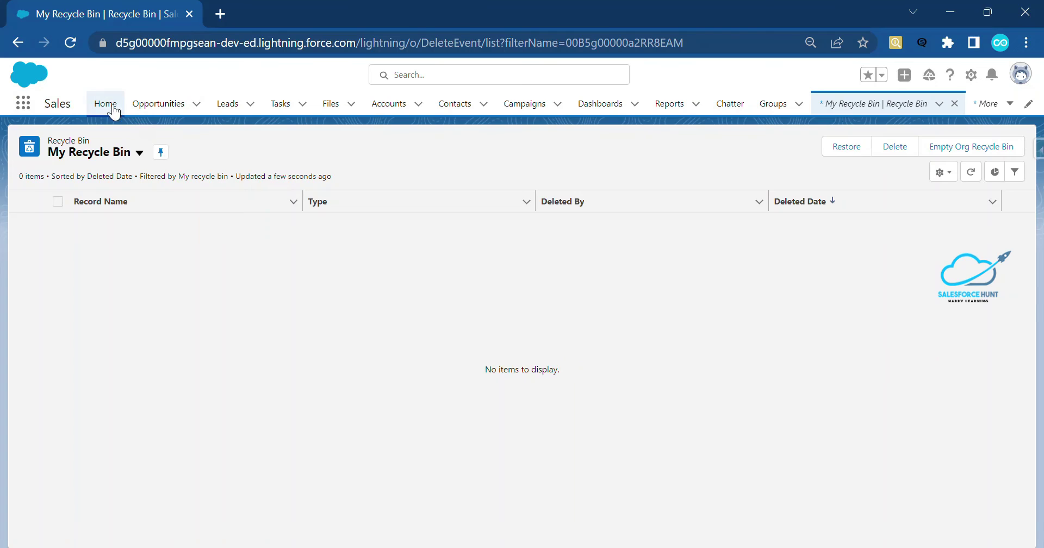
{"action": "left_click", "coordinate": [115, 112]}
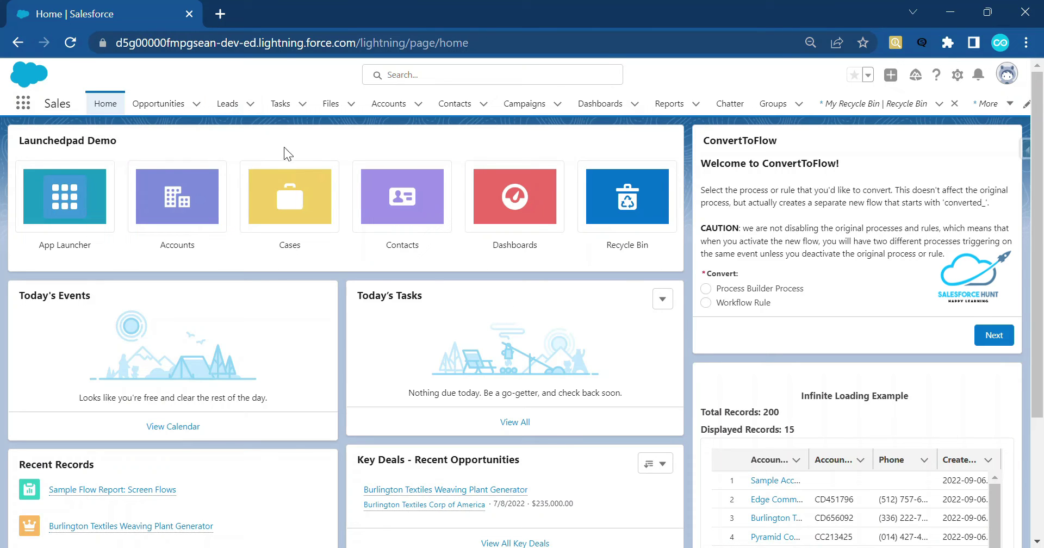
- Open the Flow Account1 record from the Accounts list and choose Edit Page from the gear menu
{"action": "left_click", "coordinate": [383, 105]}
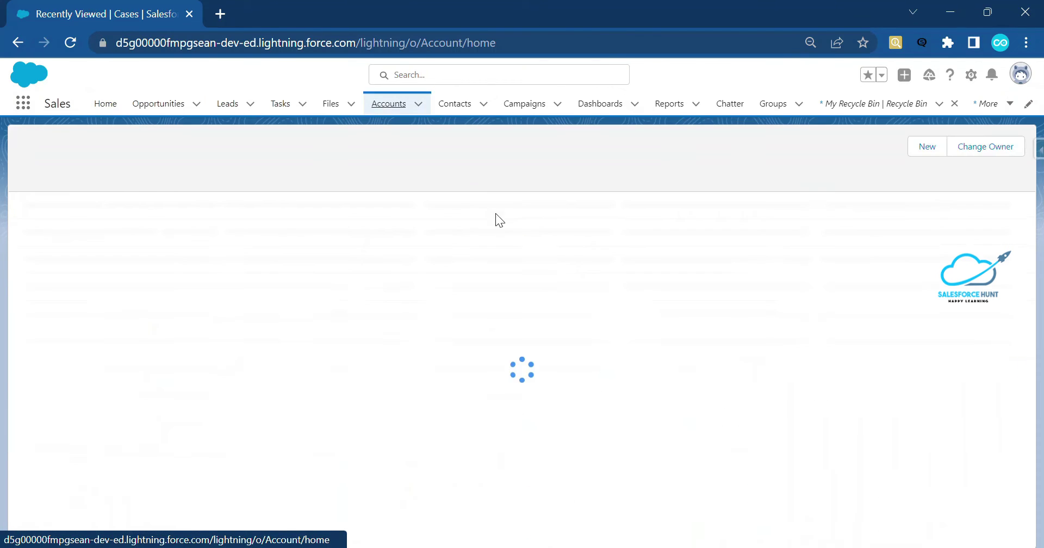
{"action": "left_click", "coordinate": [104, 223]}
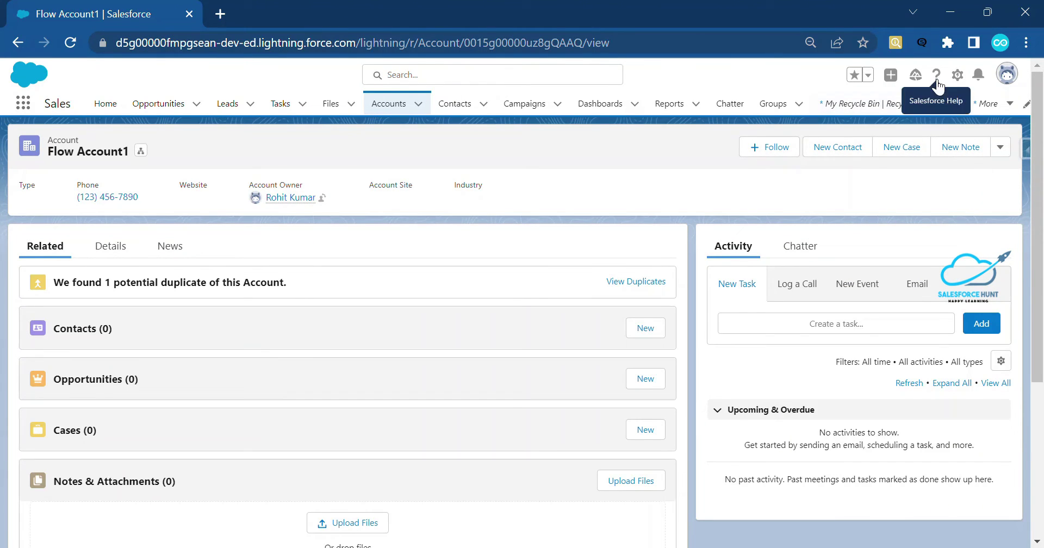
{"action": "left_click", "coordinate": [957, 75]}
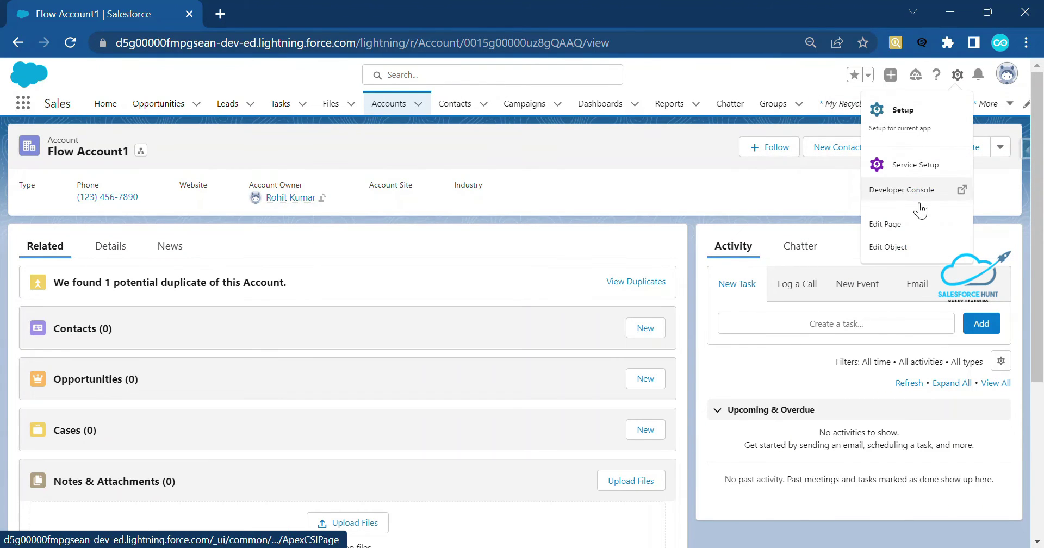
{"action": "left_click", "coordinate": [885, 223]}
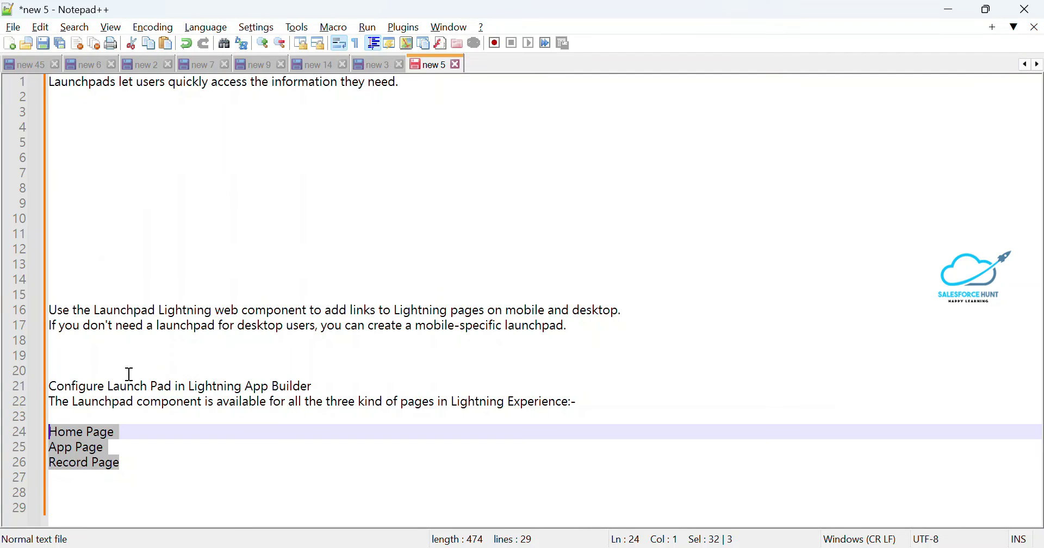
- Highlight the Home Page, App Page and Record Page lines in the notes, then minimize Notepad++
{"action": "left_click", "coordinate": [94, 432]}
{"action": "left_click", "coordinate": [82, 451]}
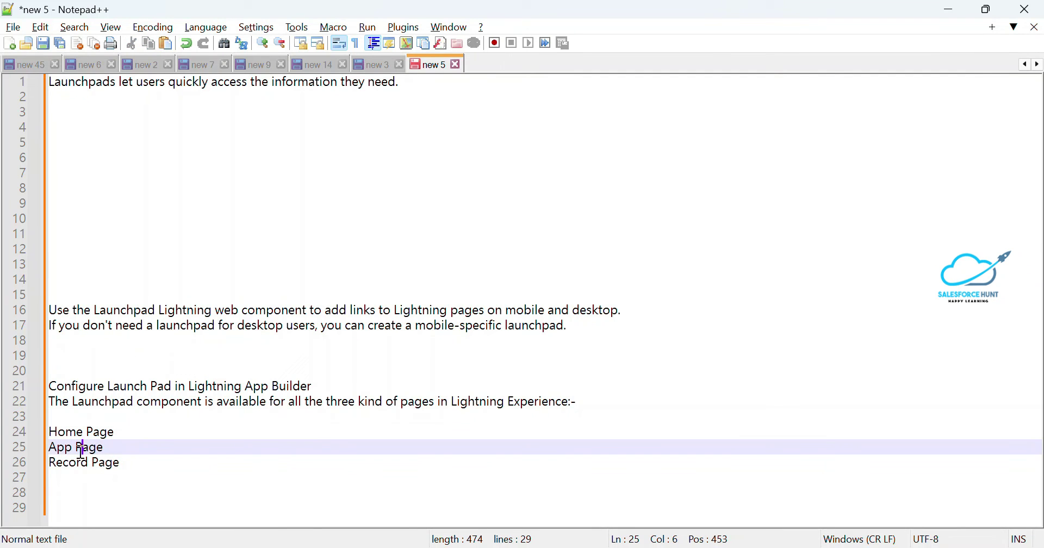
{"action": "left_click", "coordinate": [98, 464]}
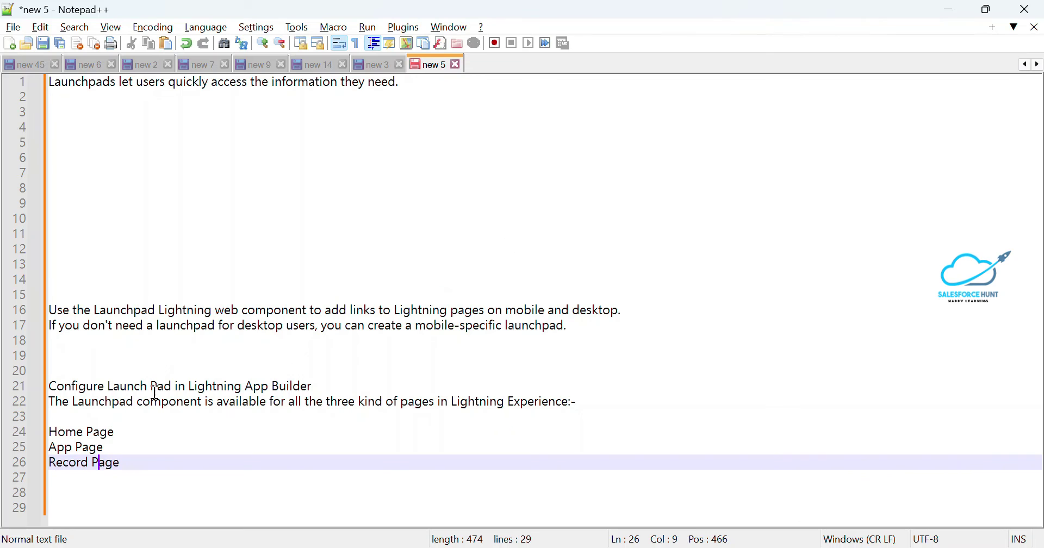
{"action": "left_click_drag", "start_coordinate": [119, 432], "coordinate": [43, 455]}
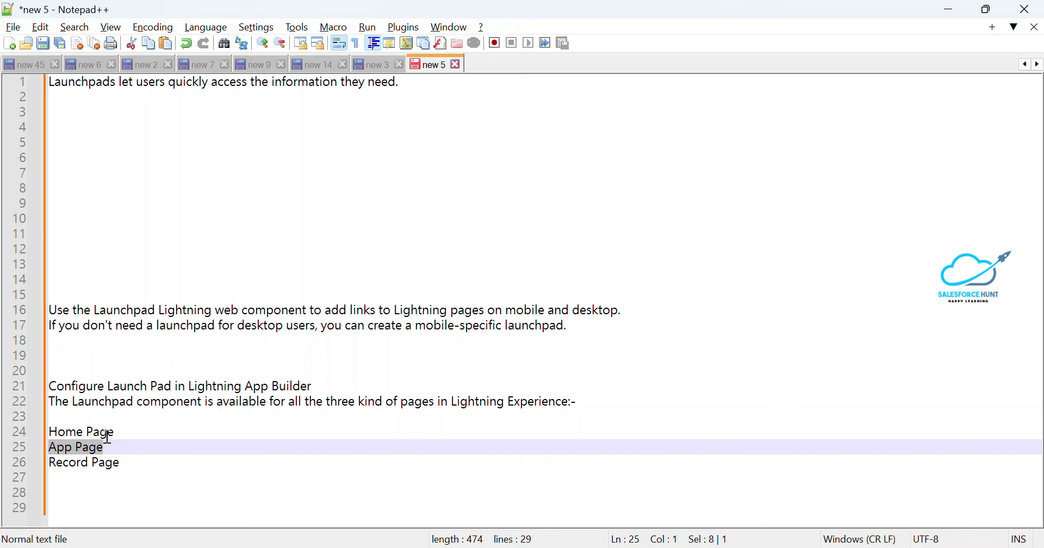
{"action": "left_click_drag", "start_coordinate": [141, 464], "coordinate": [52, 464]}
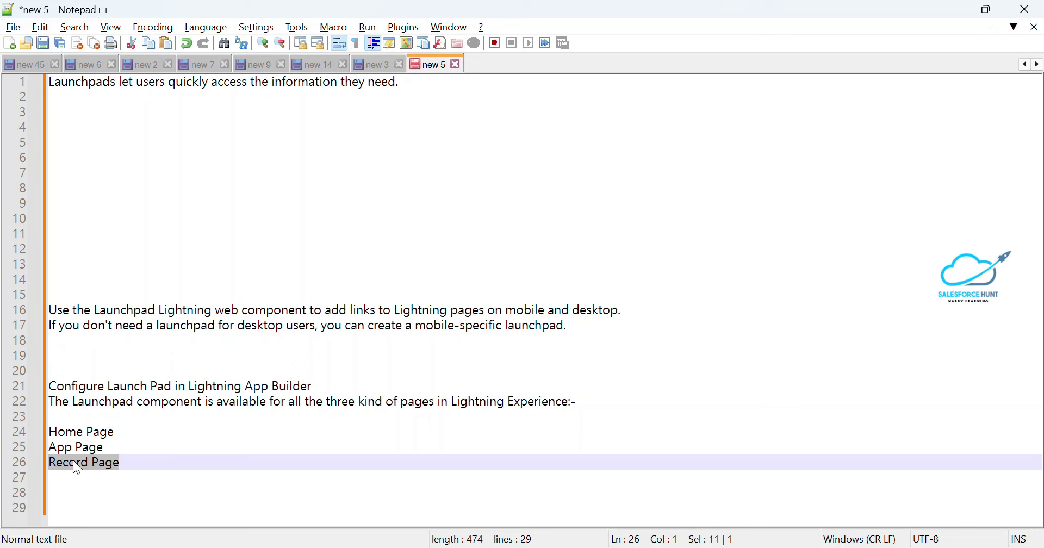
{"action": "left_click", "coordinate": [952, 9]}
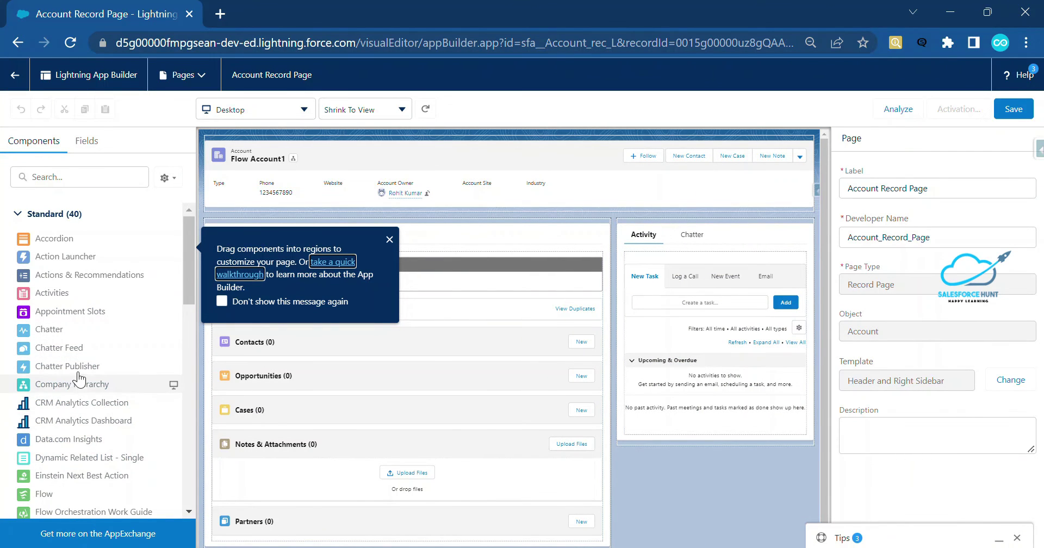
- Drop a Launchpad component onto the Account record page and dismiss the Important Changes popup
{"action": "scroll", "coordinate": [76, 413], "scroll_direction": "down", "scroll_amount": 3}
{"action": "left_click_drag", "start_coordinate": [60, 467], "coordinate": [353, 147]}
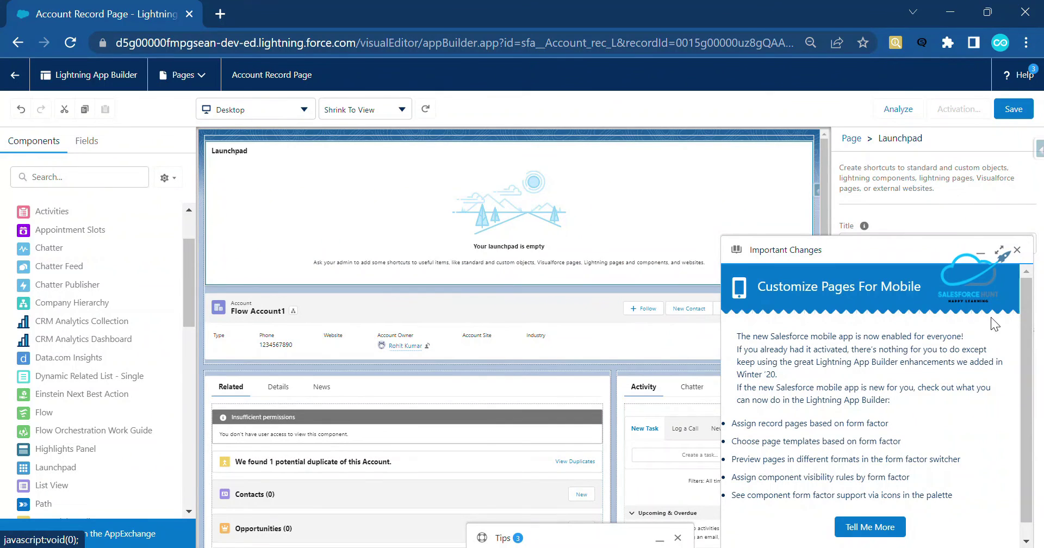
{"action": "left_click", "coordinate": [1017, 250]}
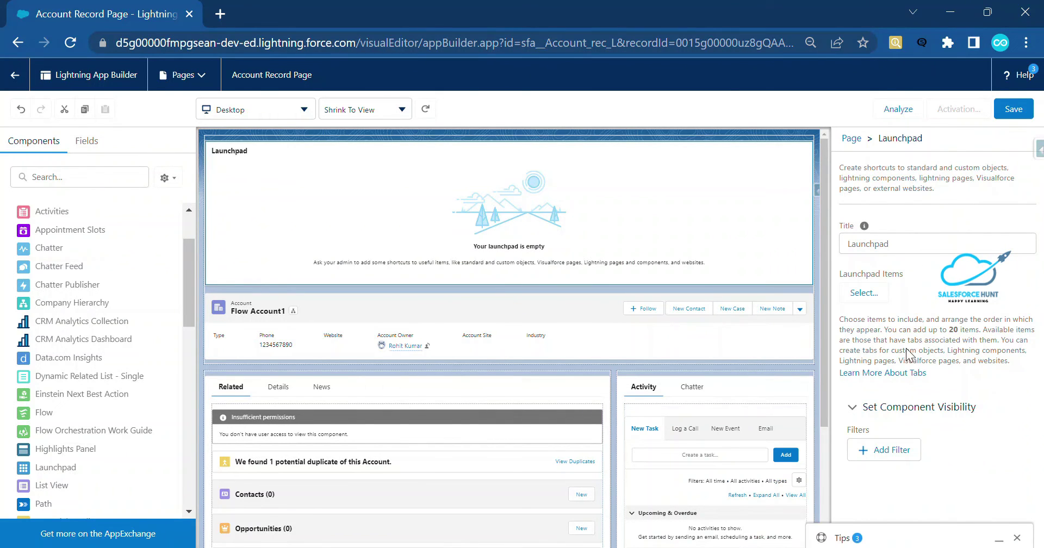
- In the Launchpad Items chooser, add Accounts, Home and All Sites to Selected
{"action": "left_click", "coordinate": [863, 293]}
{"action": "left_click", "coordinate": [380, 245]}
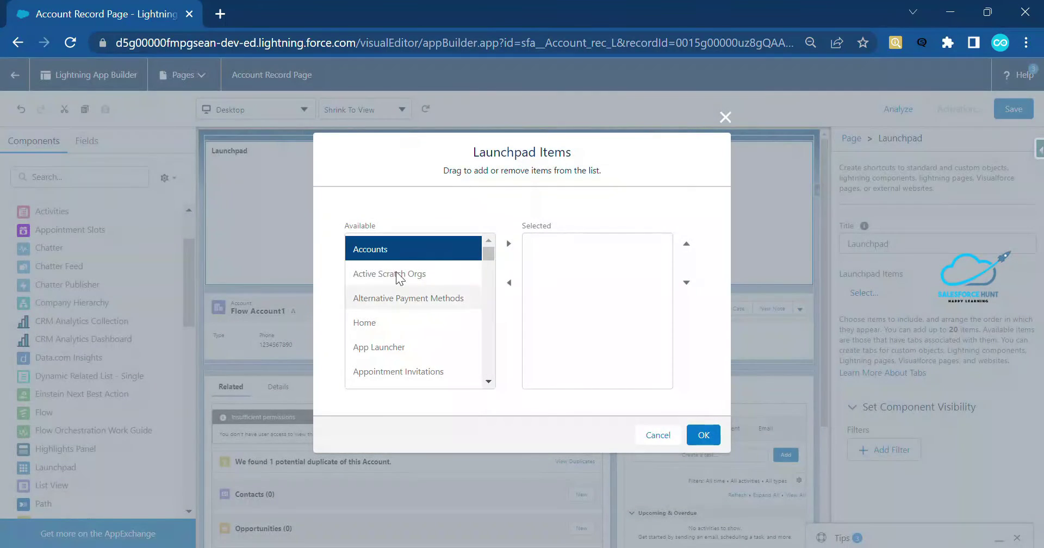
{"action": "left_click", "coordinate": [511, 245]}
{"action": "left_click", "coordinate": [414, 299]}
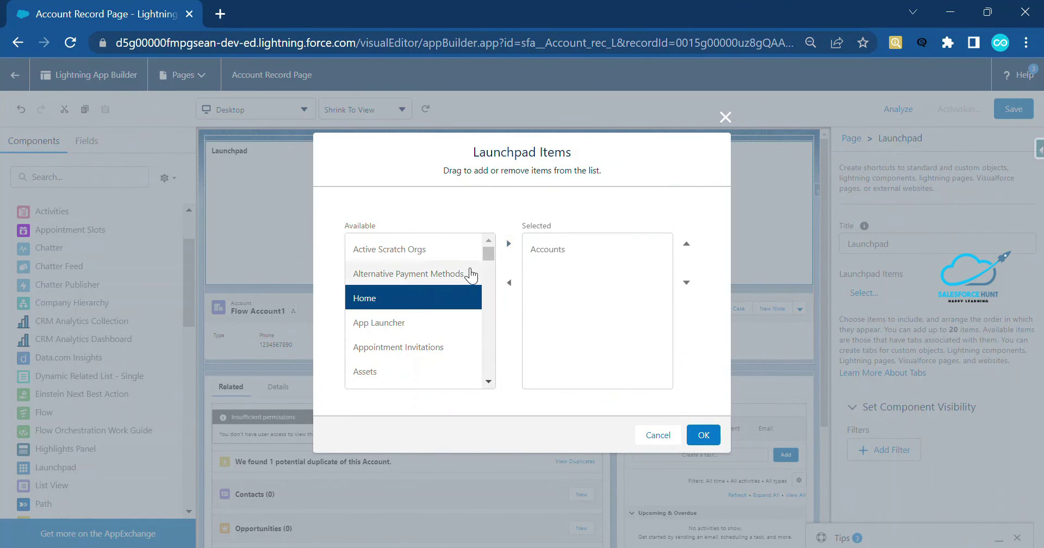
{"action": "left_click", "coordinate": [508, 243]}
{"action": "scroll", "coordinate": [403, 350], "scroll_direction": "down", "scroll_amount": 5}
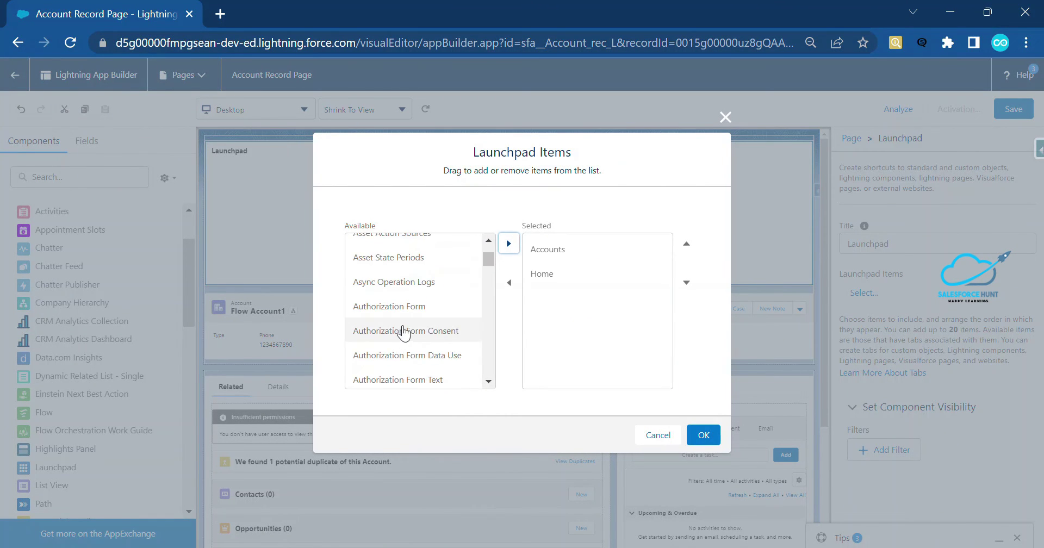
{"action": "scroll", "coordinate": [399, 357], "scroll_direction": "down", "scroll_amount": 4}
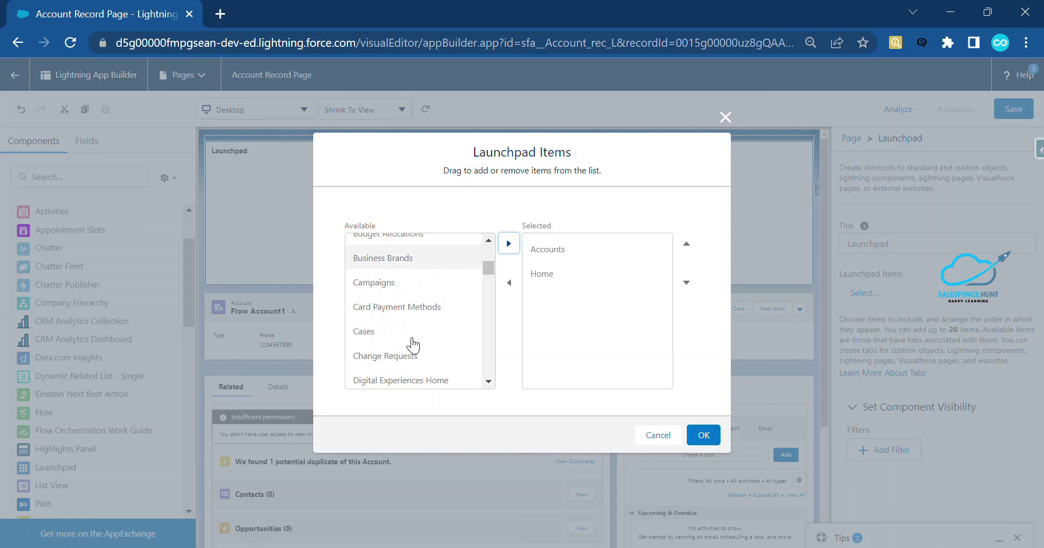
{"action": "left_click", "coordinate": [405, 348]}
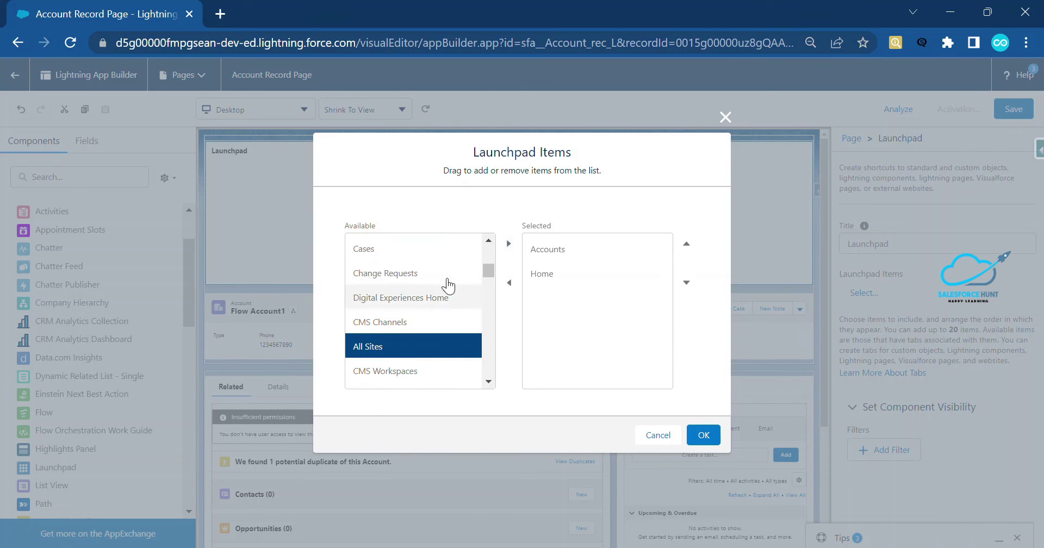
{"action": "left_click", "coordinate": [509, 244]}
- Add Dashboards and Recycle Bin to the selection and confirm the launchpad items
{"action": "scroll", "coordinate": [414, 329], "scroll_direction": "down", "scroll_amount": 5}
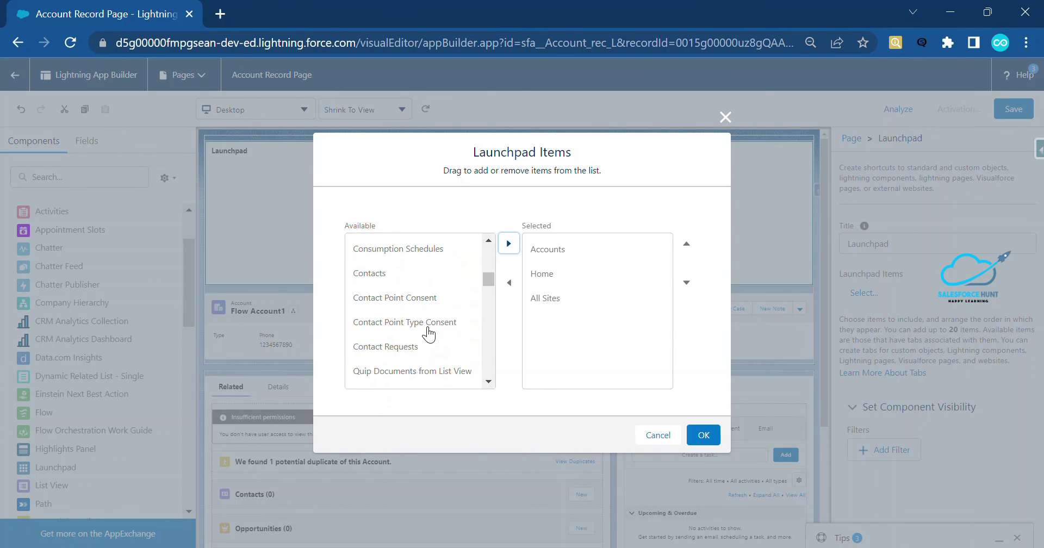
{"action": "scroll", "coordinate": [402, 365], "scroll_direction": "down", "scroll_amount": 5}
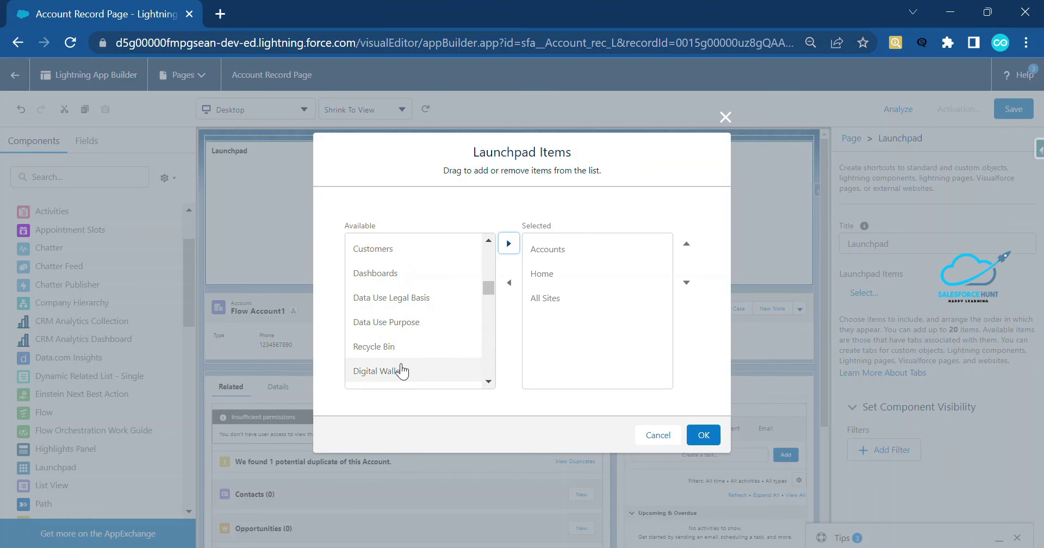
{"action": "scroll", "coordinate": [416, 295], "scroll_direction": "up", "scroll_amount": 1}
{"action": "left_click", "coordinate": [402, 276]}
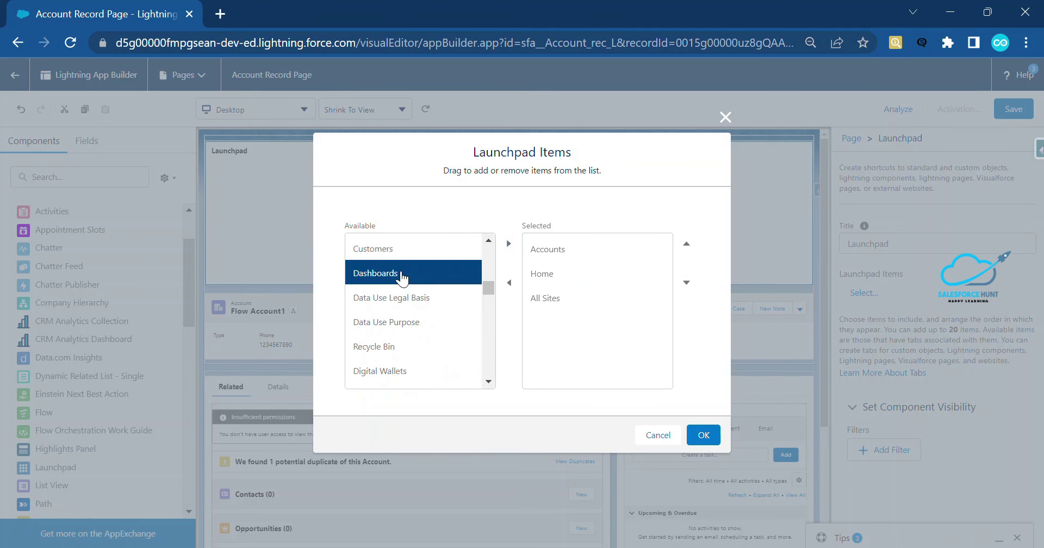
{"action": "left_click", "coordinate": [509, 246]}
{"action": "scroll", "coordinate": [412, 351], "scroll_direction": "down", "scroll_amount": 3}
{"action": "scroll", "coordinate": [408, 350], "scroll_direction": "up", "scroll_amount": 2}
{"action": "left_click", "coordinate": [394, 243]}
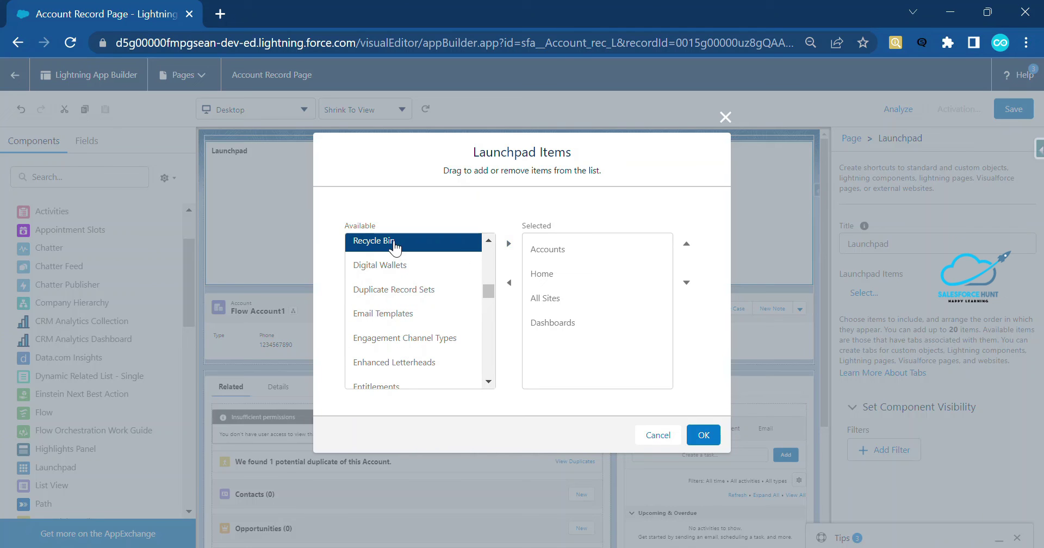
{"action": "left_click", "coordinate": [509, 245]}
{"action": "left_click", "coordinate": [702, 432]}
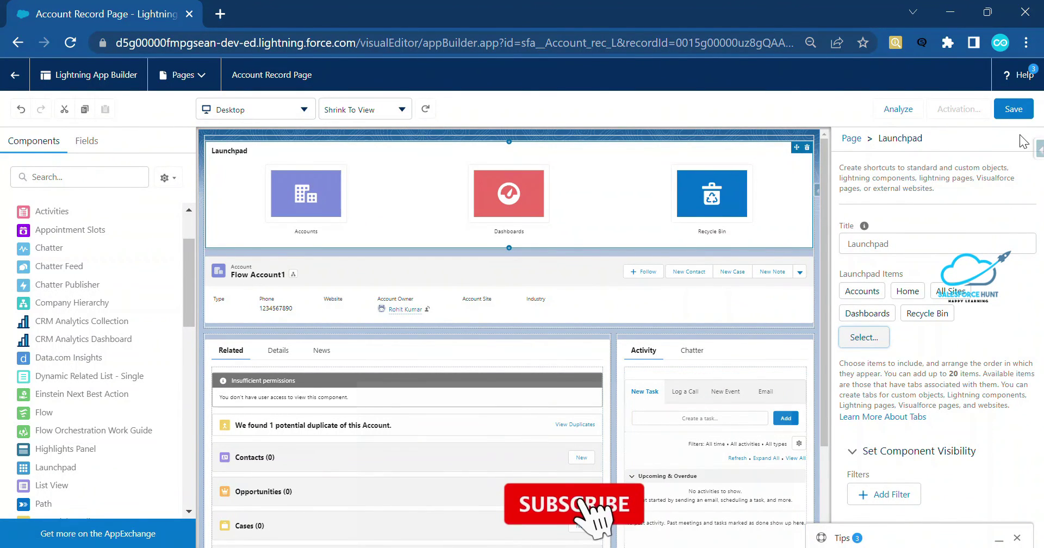
- Save the Account Record Page and activate it as org default for desktop and phone, then return to Flow Account1
{"action": "left_click", "coordinate": [1022, 116]}
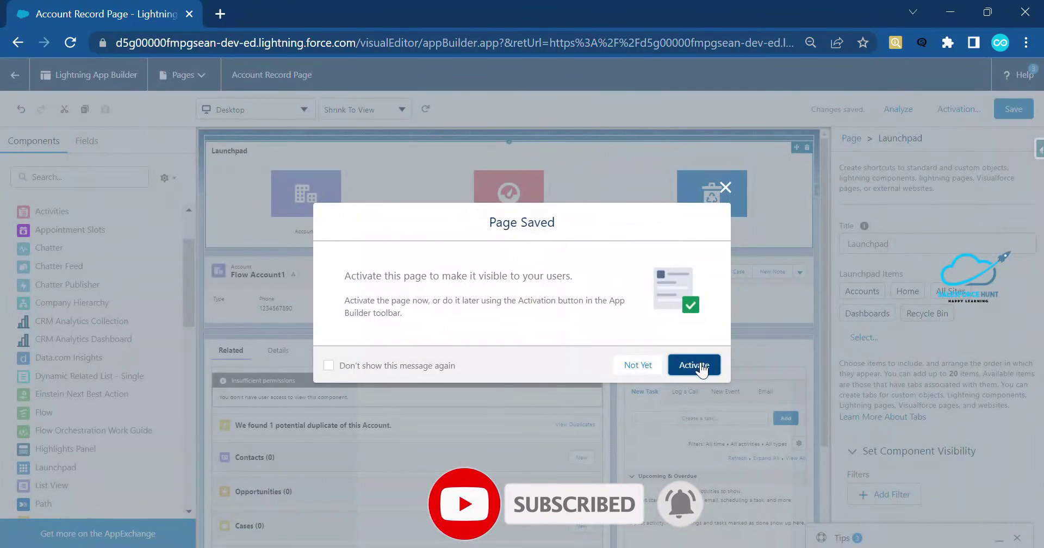
{"action": "left_click", "coordinate": [701, 364]}
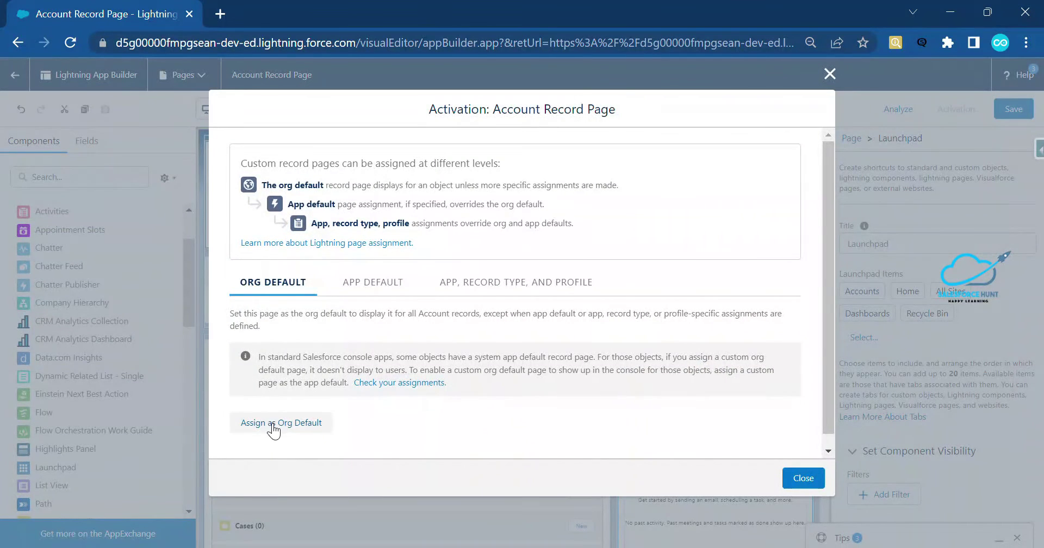
{"action": "left_click", "coordinate": [274, 429]}
{"action": "left_click", "coordinate": [438, 329]}
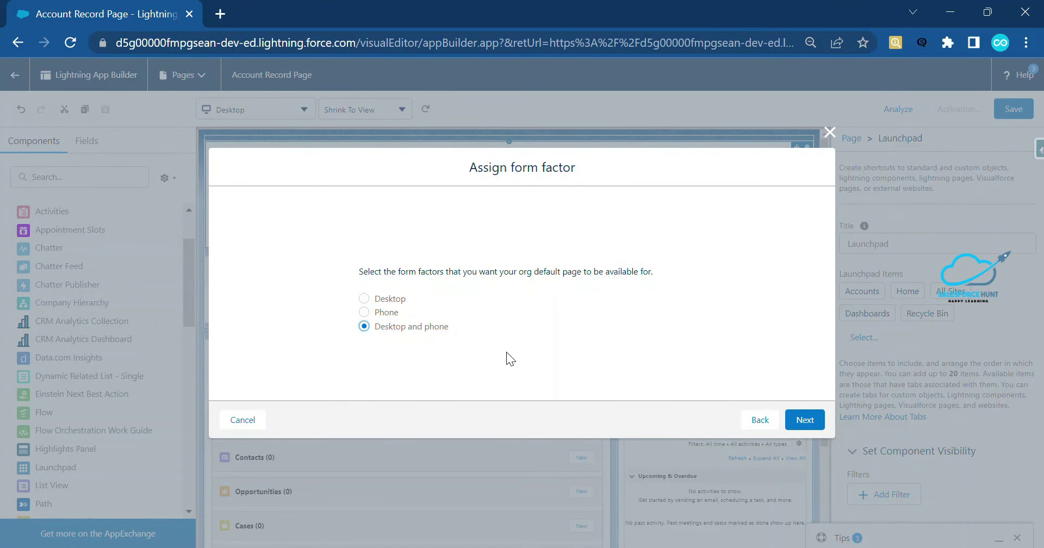
{"action": "left_click", "coordinate": [800, 421]}
{"action": "left_click", "coordinate": [806, 391]}
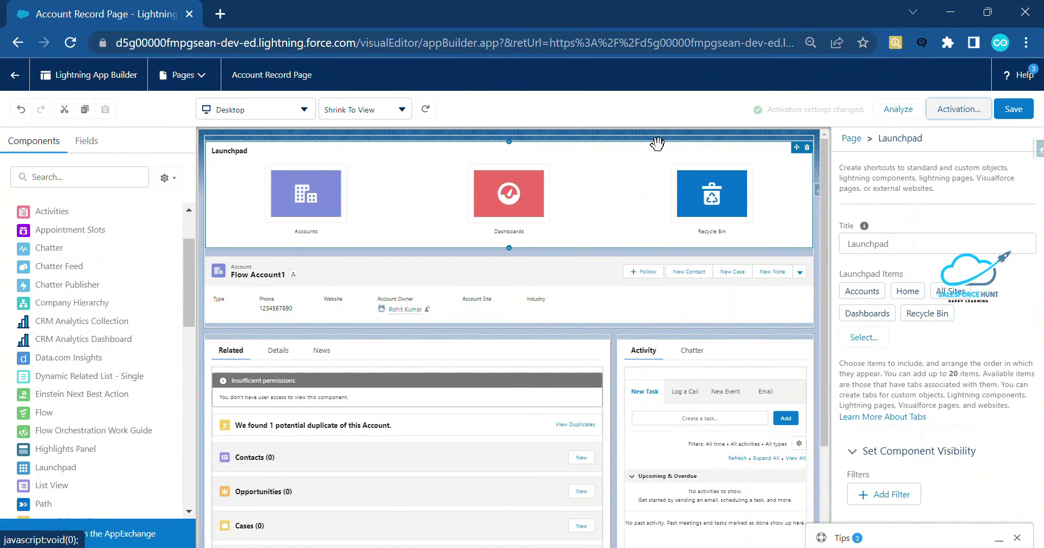
{"action": "left_click", "coordinate": [10, 76]}
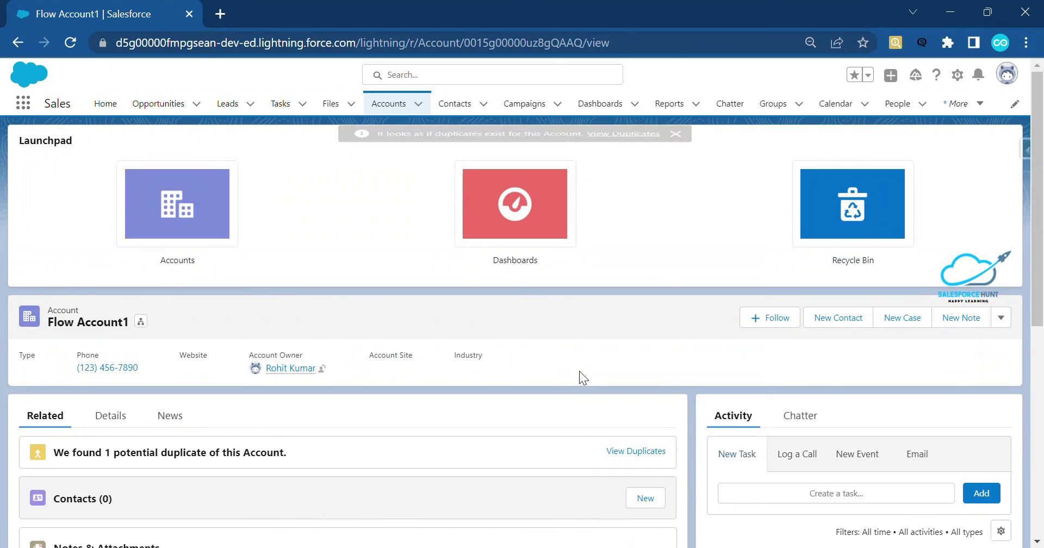
- Dismiss the duplicates notice and test the Accounts, Dashboards and Recycle Bin tiles, returning after each
{"action": "left_click", "coordinate": [675, 139]}
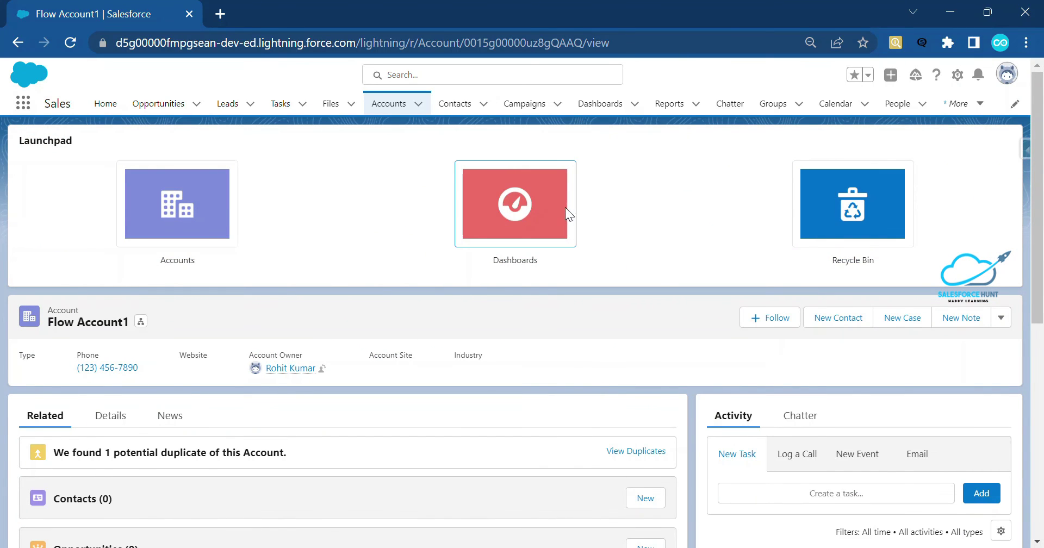
{"action": "scroll", "coordinate": [800, 218], "scroll_direction": "down", "scroll_amount": 1}
{"action": "scroll", "coordinate": [750, 242], "scroll_direction": "up", "scroll_amount": 1}
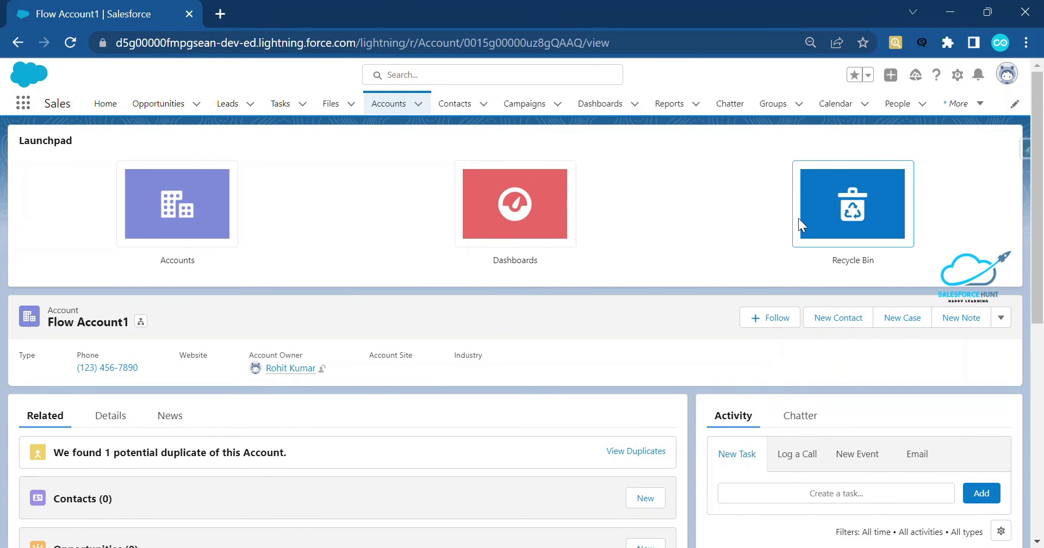
{"action": "left_click", "coordinate": [214, 220]}
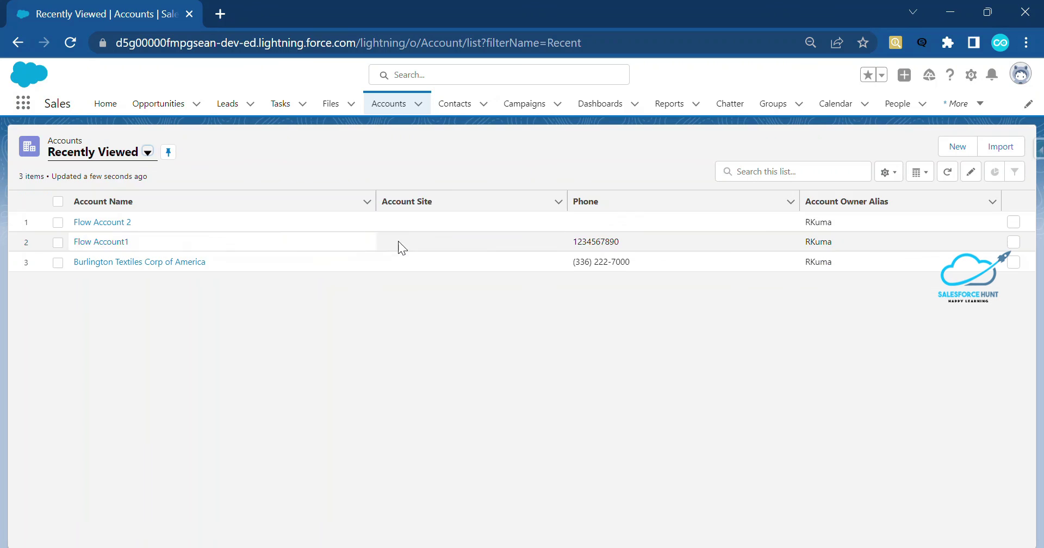
{"action": "left_click", "coordinate": [16, 44]}
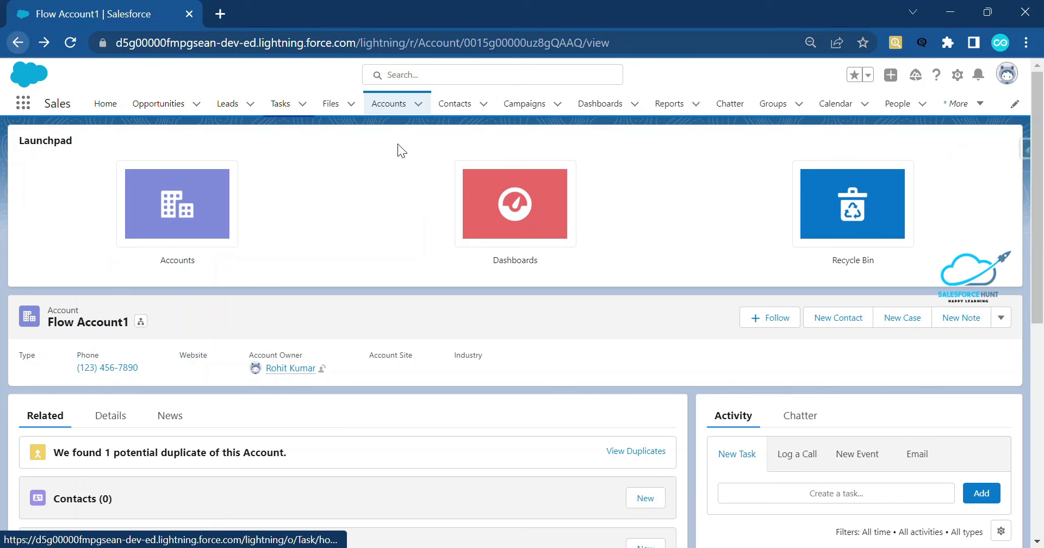
{"action": "left_click", "coordinate": [542, 196]}
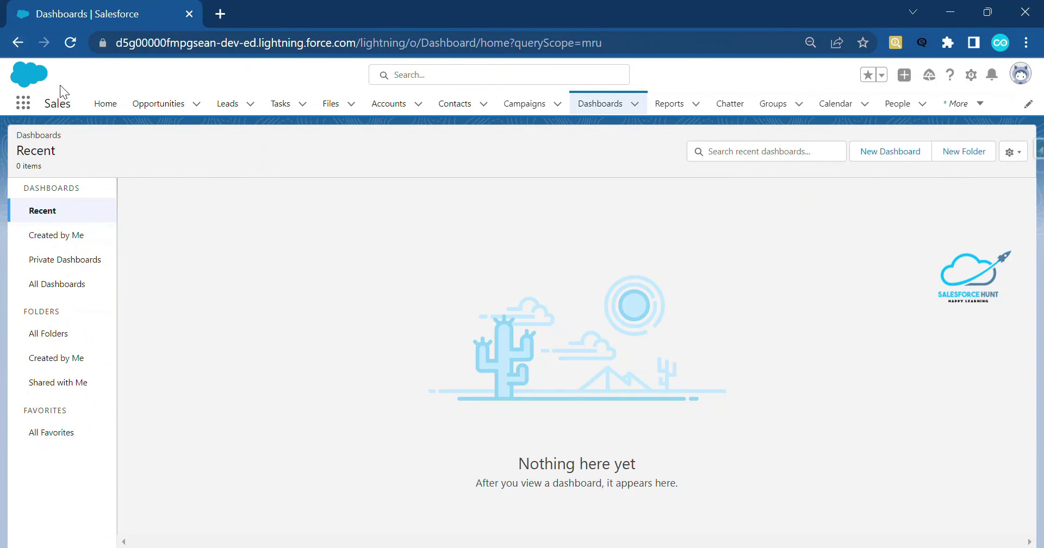
{"action": "left_click", "coordinate": [17, 44]}
{"action": "left_click", "coordinate": [857, 195]}
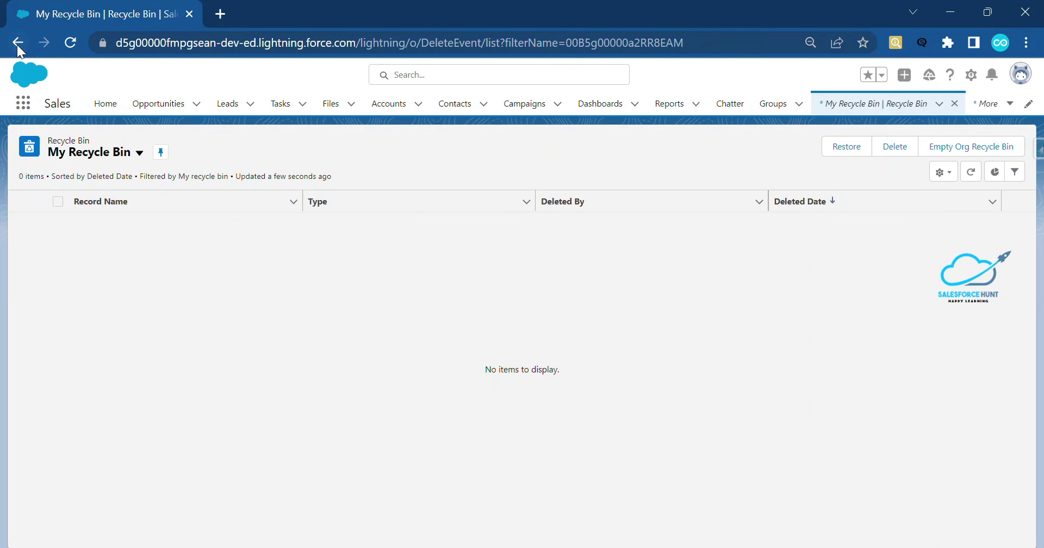
{"action": "left_click", "coordinate": [18, 44]}
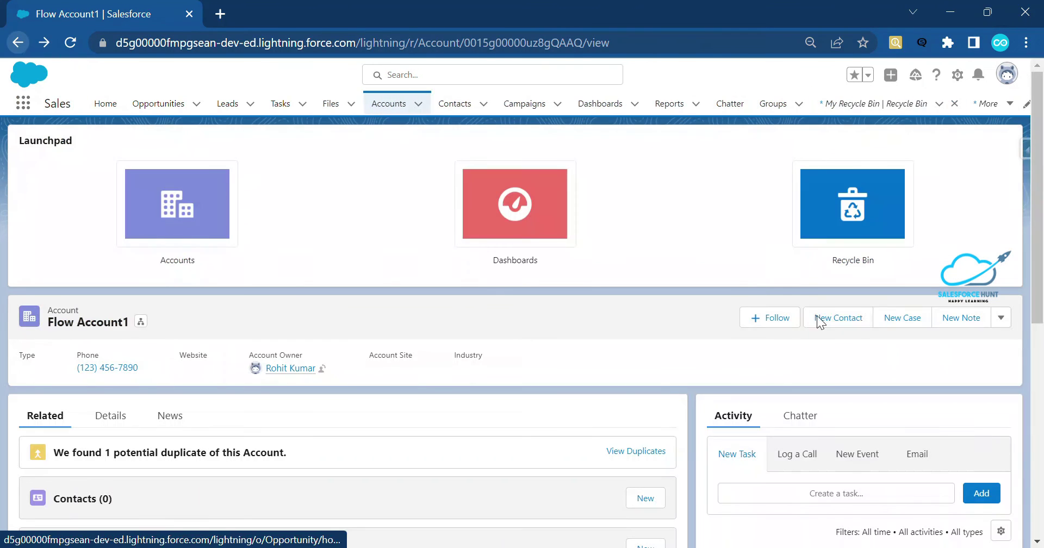